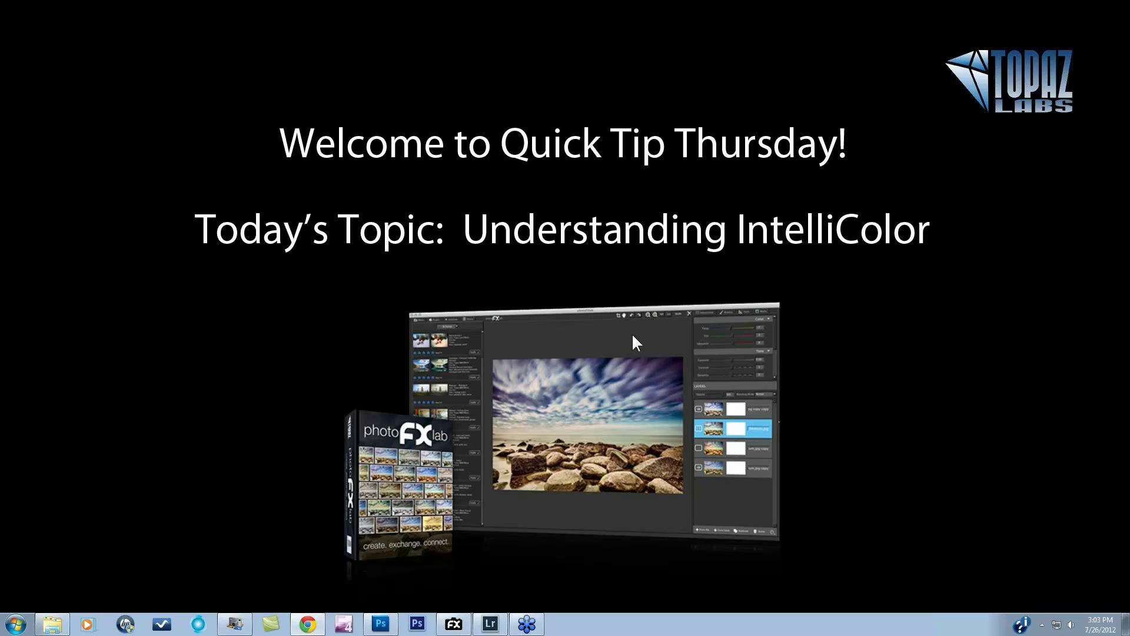
- View the full-screen 'Understanding IntelliColor' title slide in HP MediaSmart Photo before closing it
mouse_move(861, 299)
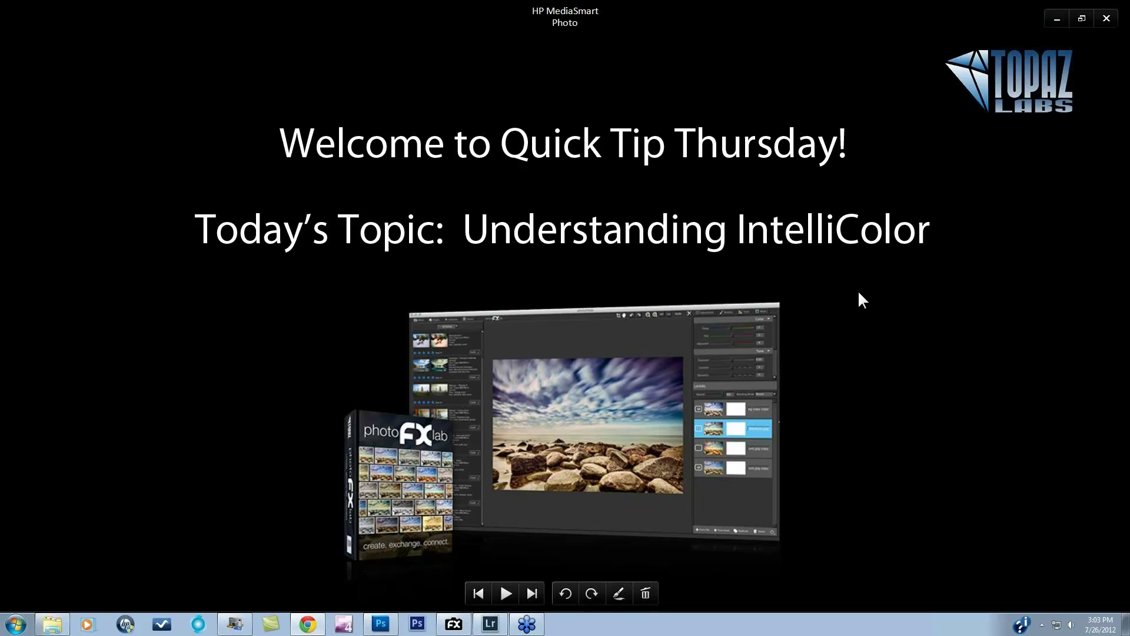
- Close the slide viewer and raise the field photo's Contrast to +49 in Lightroom
left_click(1105, 19)
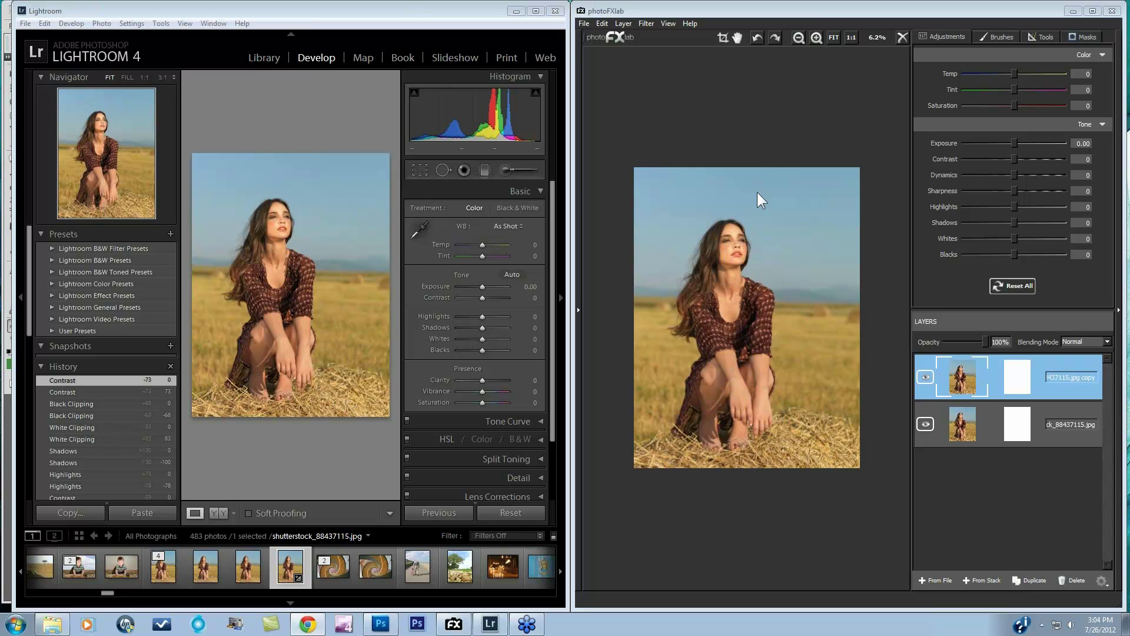
left_click(481, 295)
left_click_drag(481, 295, 493, 298)
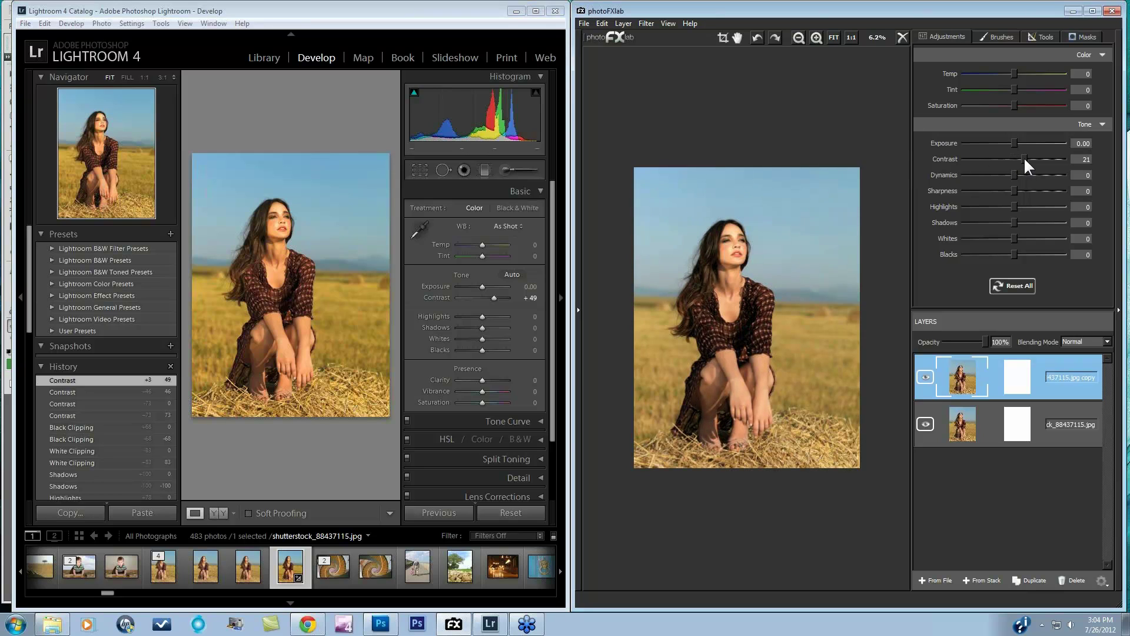
- Try stronger and weaker Contrast values in photoFXlab, settling back at 0
left_click_drag(1025, 160, 1031, 160)
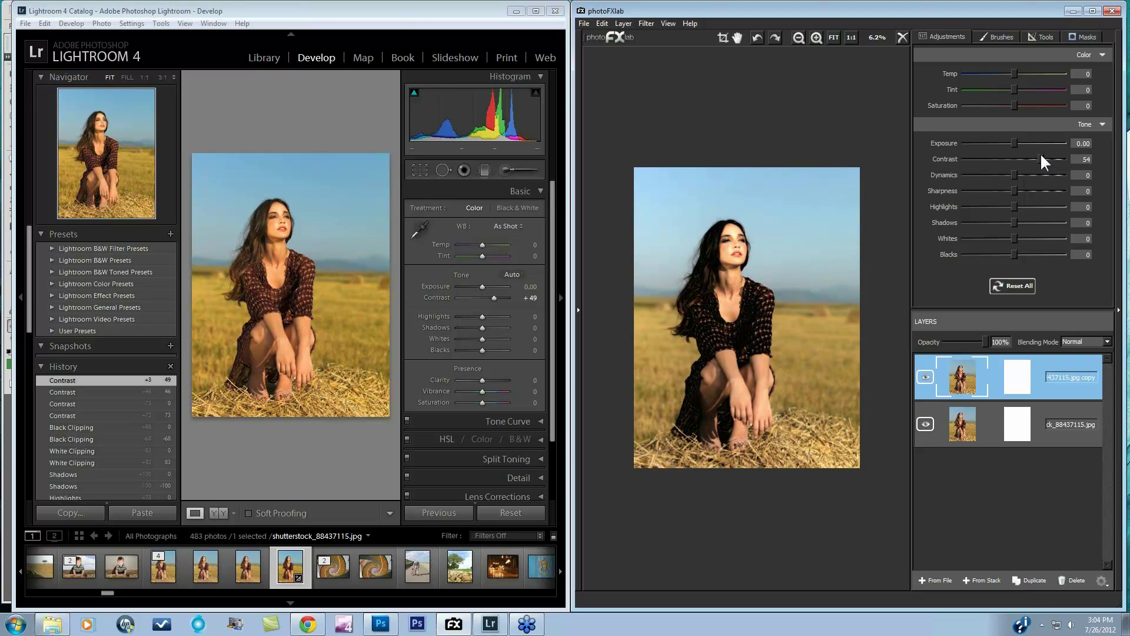
mouse_move(1035, 155)
left_mouse_down()
mouse_move(1015, 157)
mouse_move(1041, 160)
left_mouse_up()
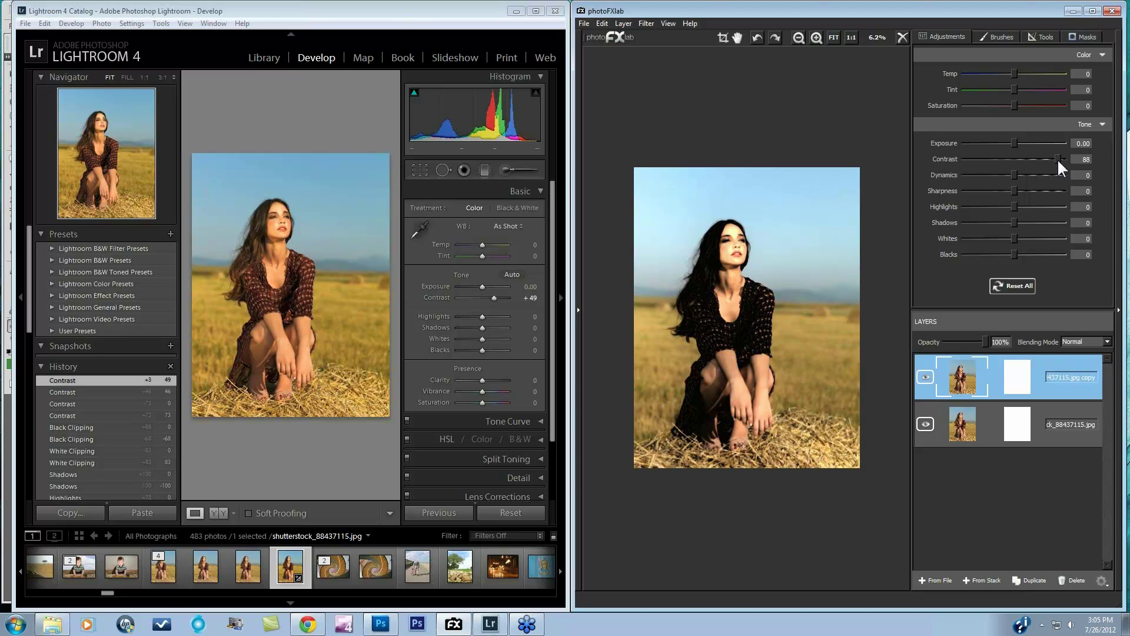
left_click_drag(1055, 158, 1021, 158)
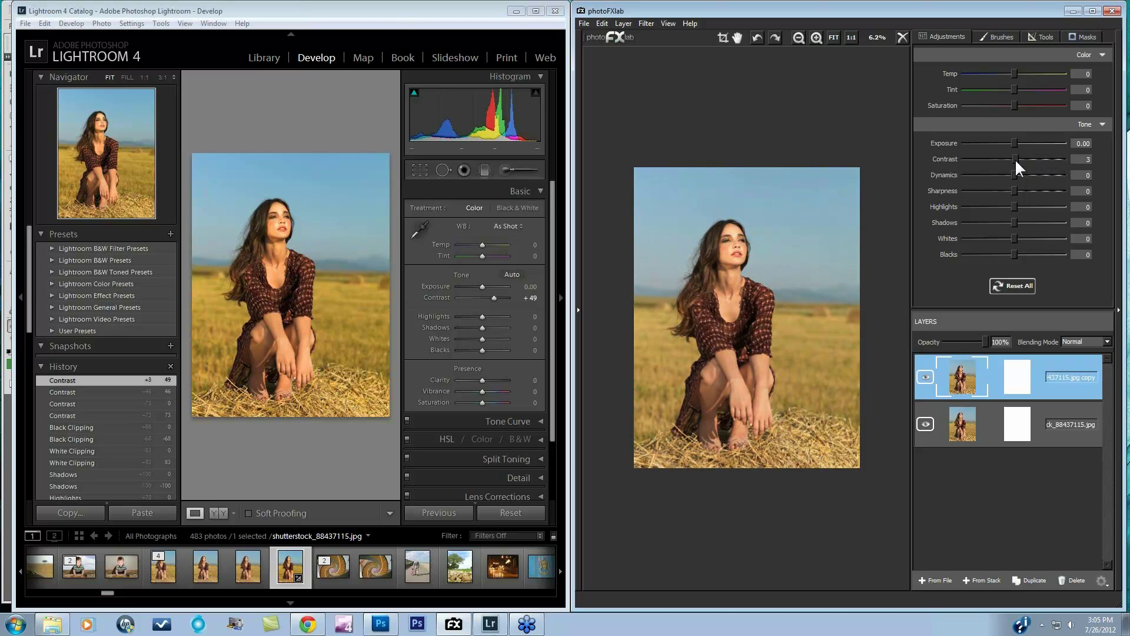
left_click_drag(1015, 160, 1017, 167)
- Test Dynamics in photoFXlab up and down, bringing it back near zero
left_click(1013, 171)
left_click_drag(1036, 172, 1039, 173)
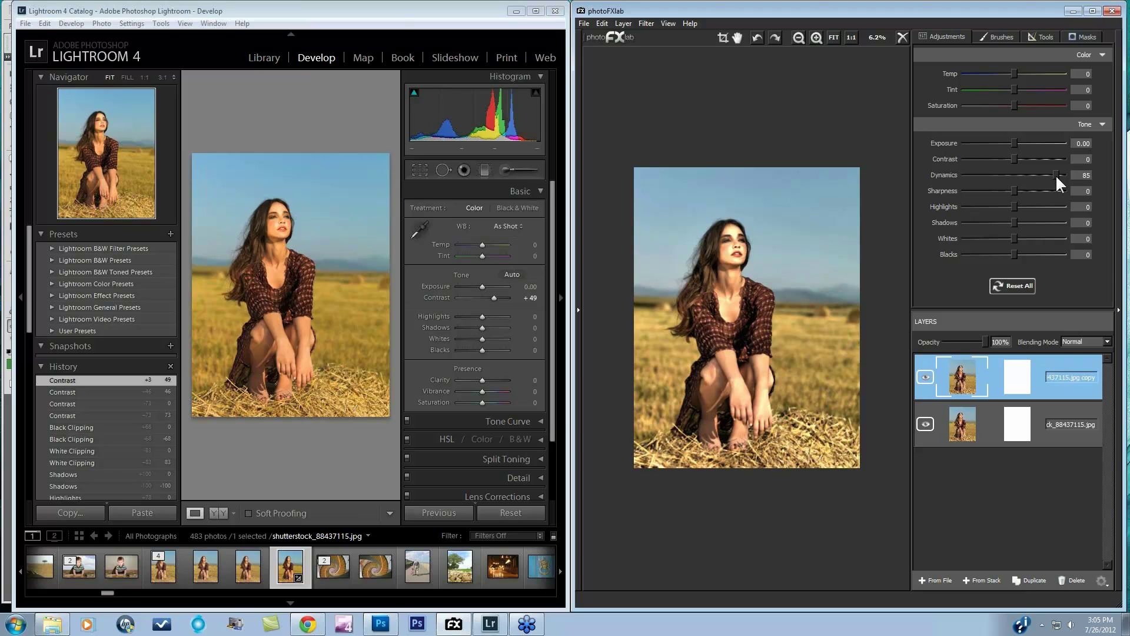
left_click_drag(1051, 178, 1029, 185)
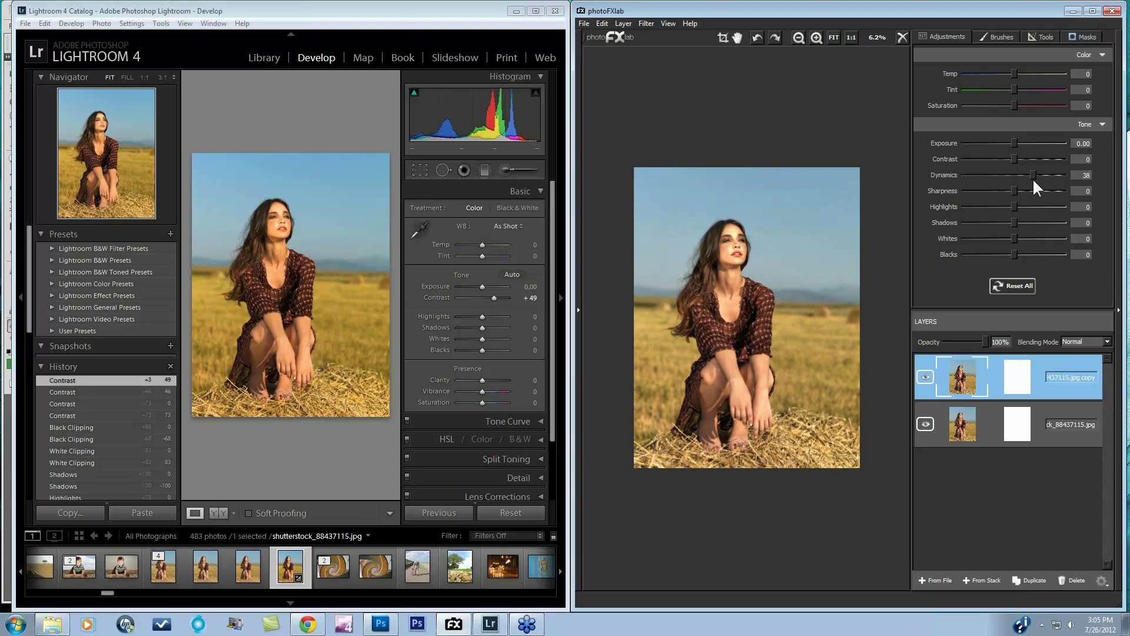
left_click_drag(1048, 176, 1014, 175)
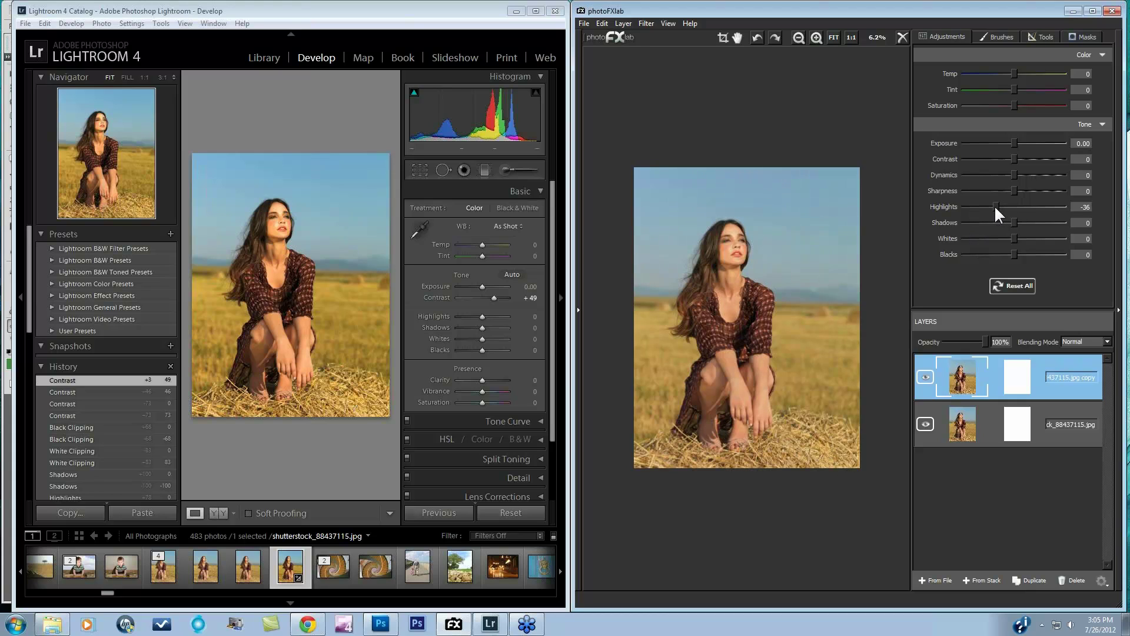
- Test Highlights and Shadows, resetting Highlights and Whites to 0
mouse_move(1003, 216)
left_mouse_down()
mouse_move(1030, 207)
mouse_move(1004, 207)
mouse_move(1006, 216)
left_mouse_up()
double_click(947, 207)
mouse_move(1011, 226)
left_mouse_down()
mouse_move(989, 227)
mouse_move(1023, 221)
mouse_move(980, 223)
mouse_move(1013, 224)
left_mouse_up()
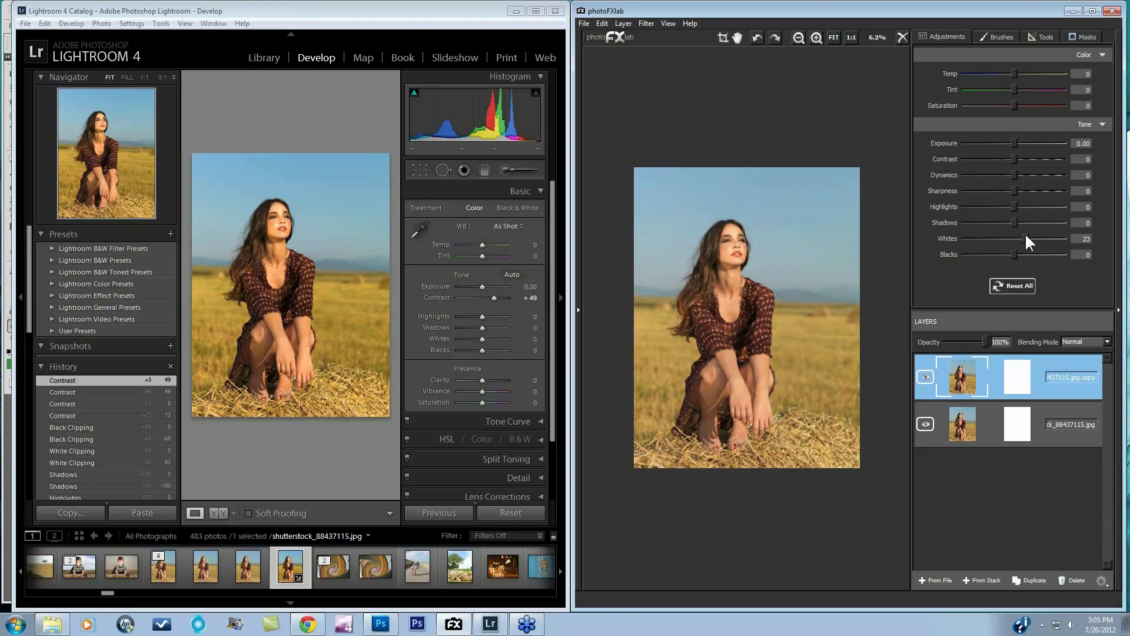
double_click(947, 238)
- Darken Exposure then reset it to 0.00, and reset Lightroom's Contrast to 0
left_click_drag(1014, 143, 938, 139)
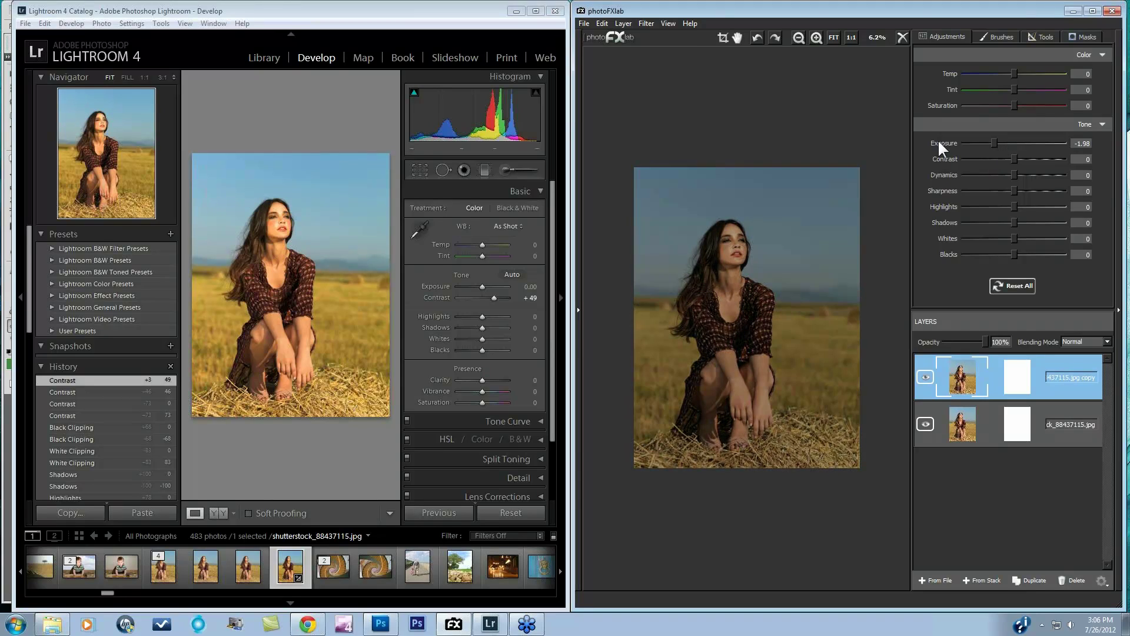
double_click(941, 141)
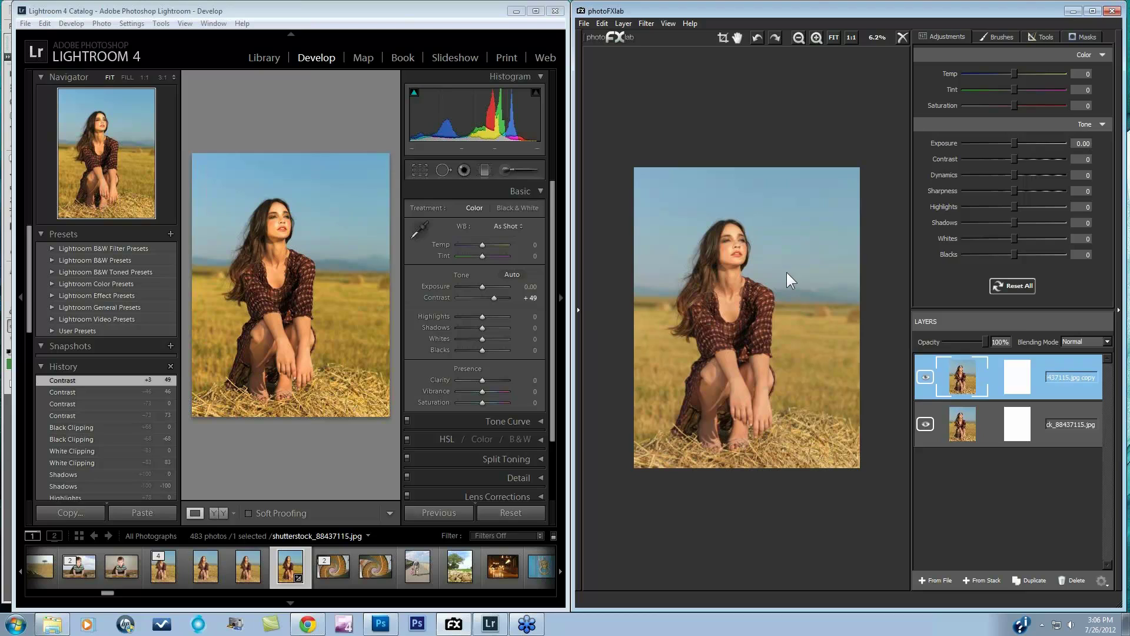
double_click(438, 297)
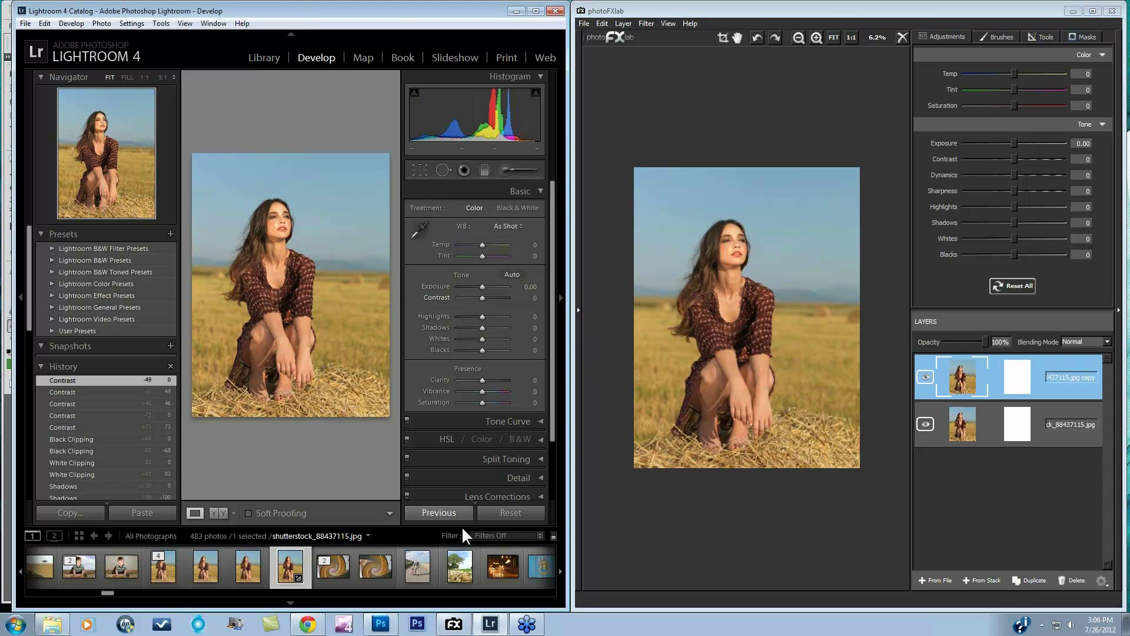
- Bring Photoshop forward and open 980164_10646532.jpg from photoFXlab's Recent Files
left_click(387, 628)
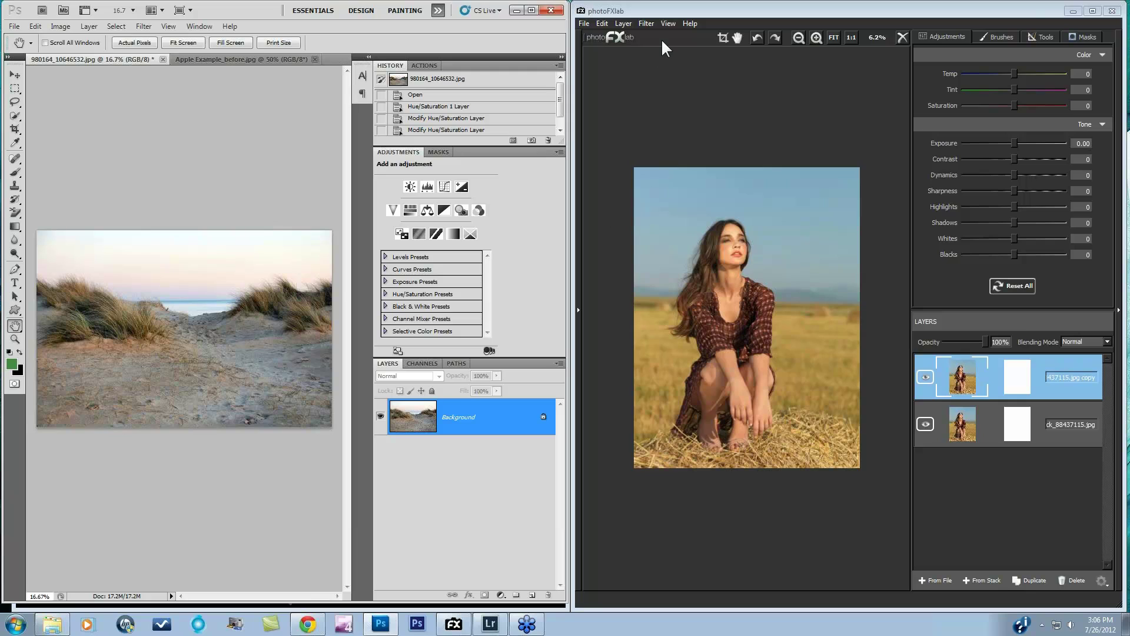
left_click(586, 23)
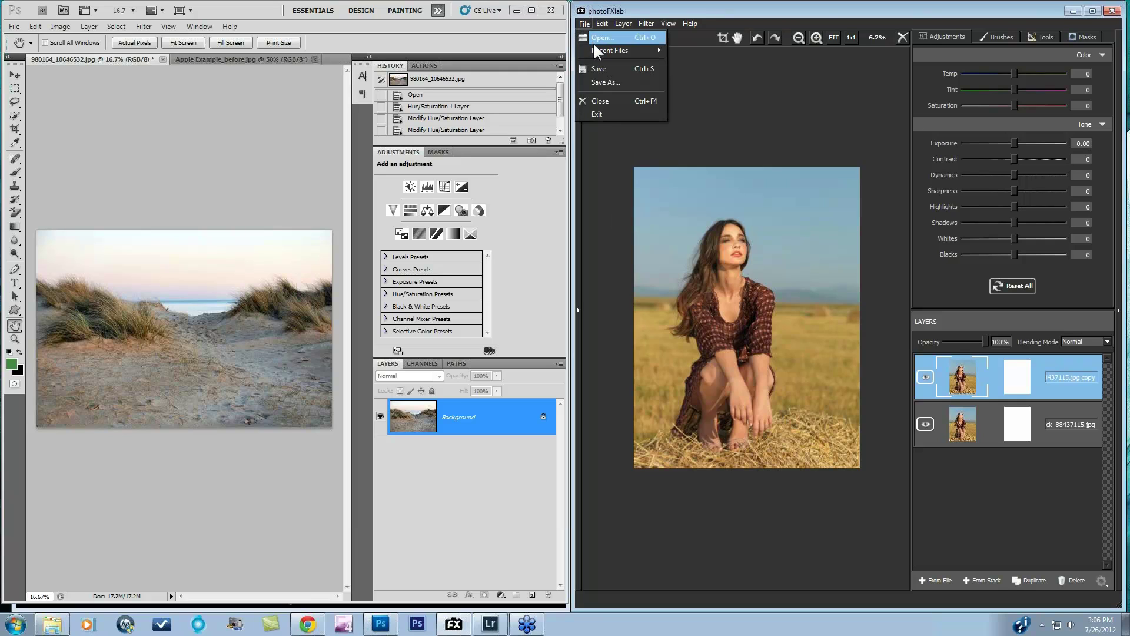
mouse_move(595, 47)
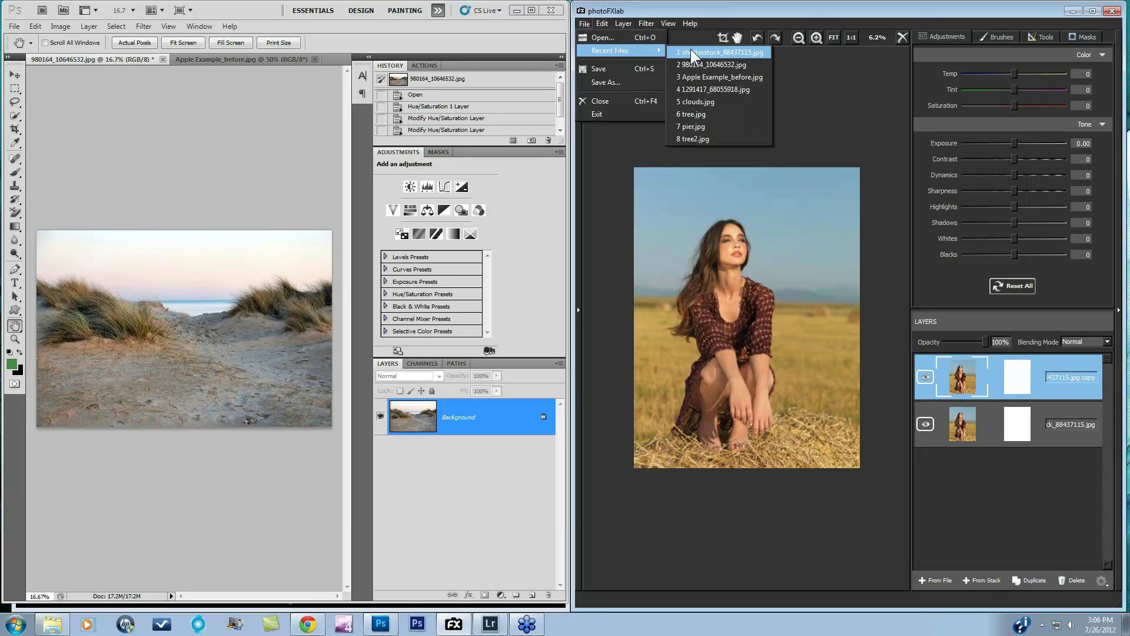
left_click(711, 64)
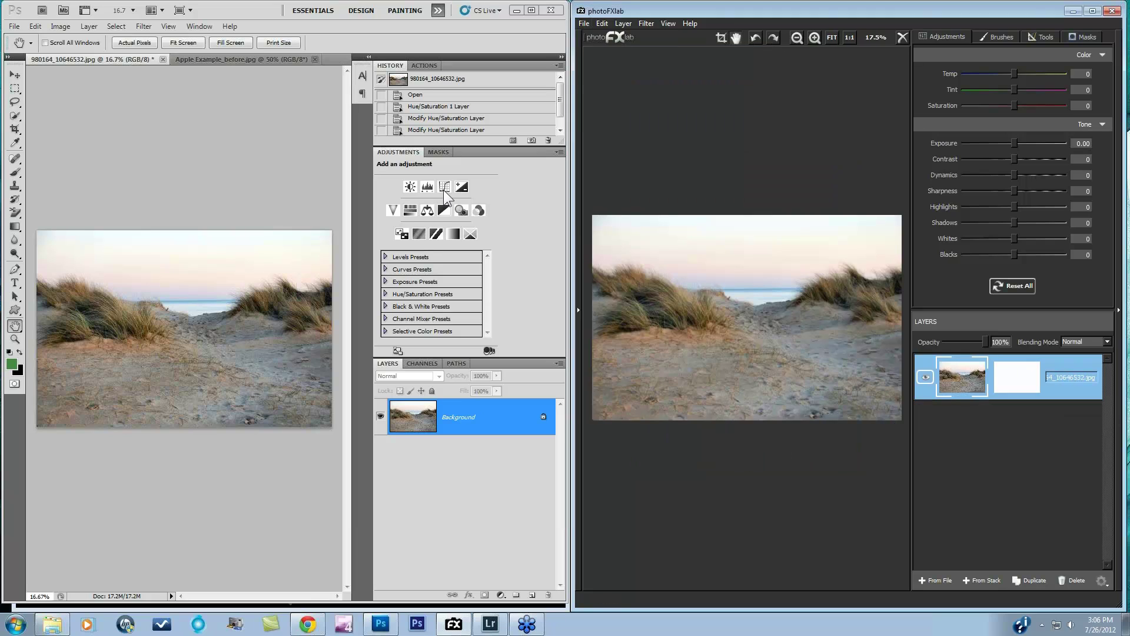
left_click(411, 213)
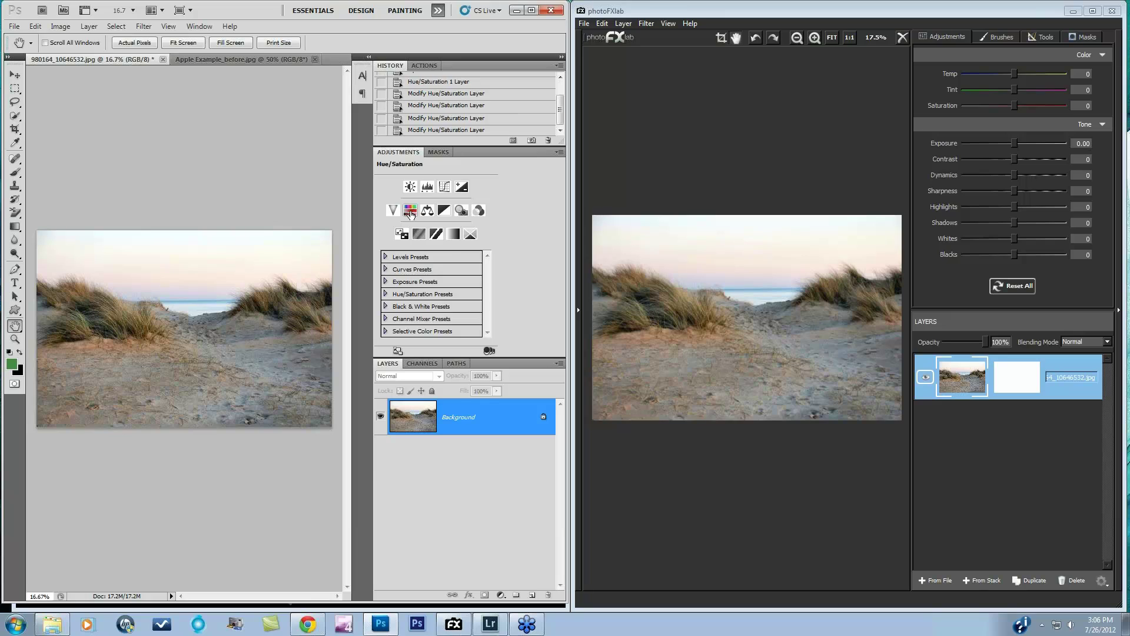
- Add a Hue/Saturation layer at +50 in Photoshop and set photoFXlab Saturation to 35
left_click(411, 213)
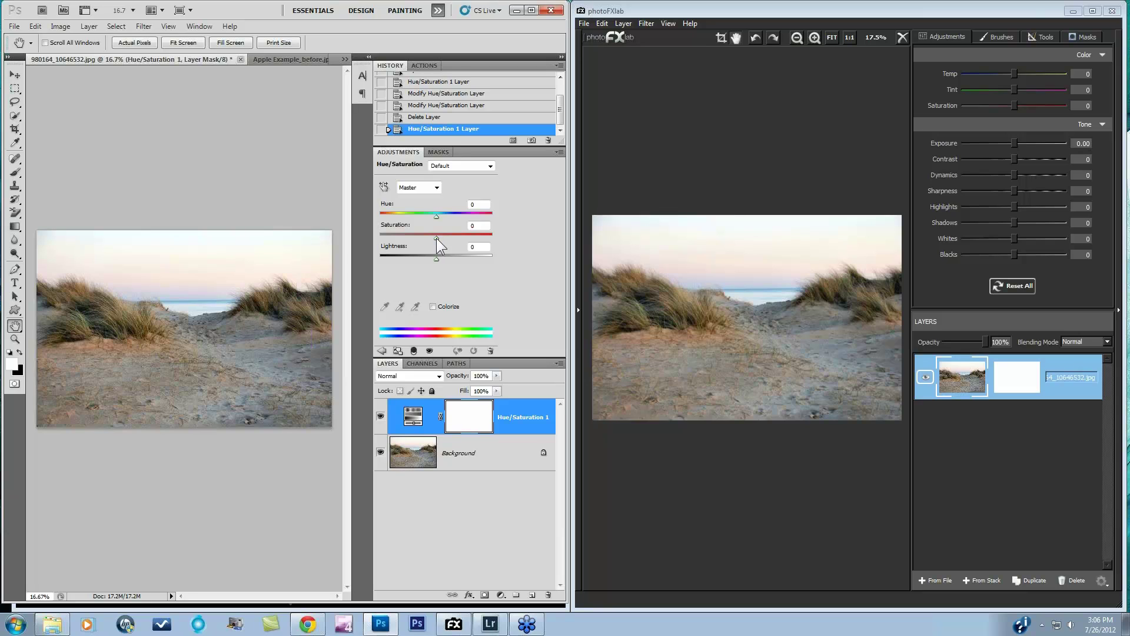
left_click_drag(437, 238, 464, 241)
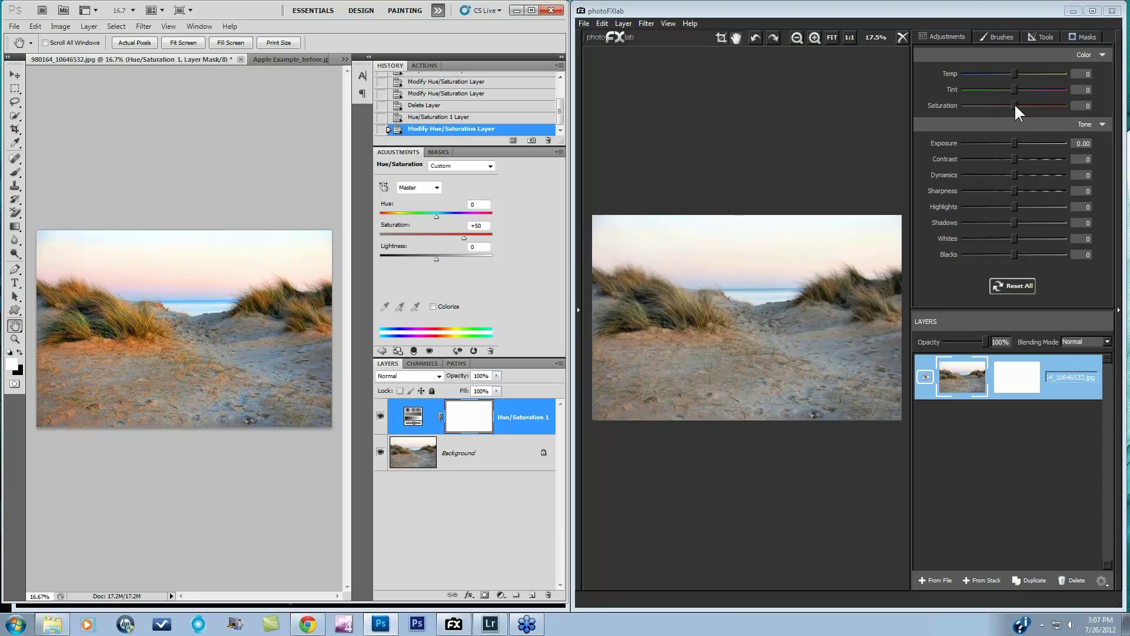
left_click_drag(1015, 105, 1026, 105)
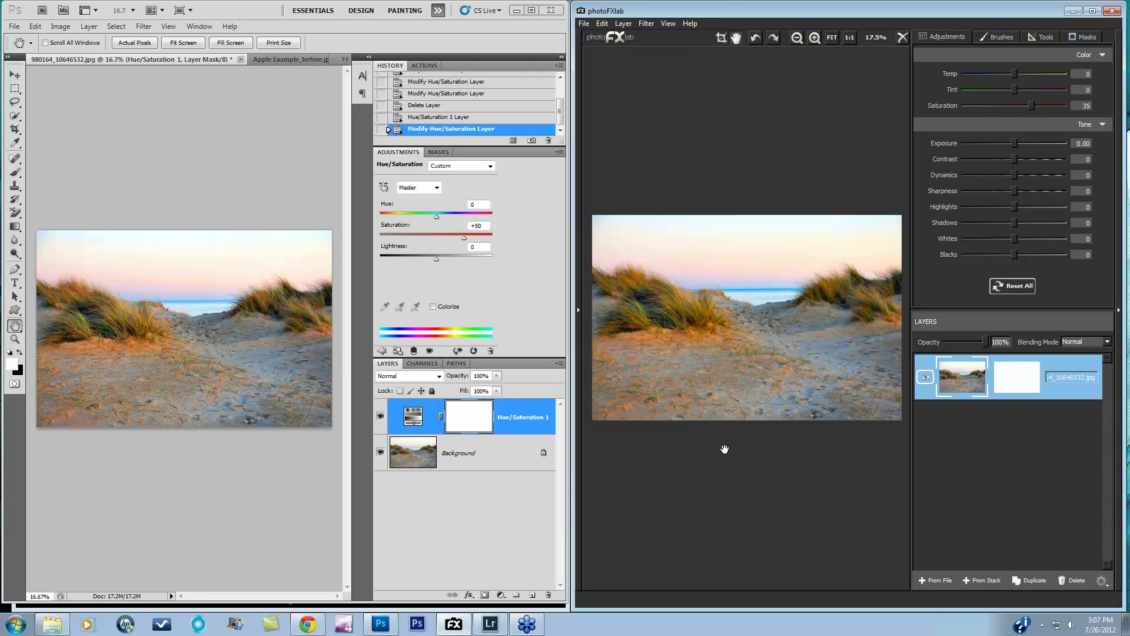
- Zoom Photoshop's dune photo to 100% and pan around the sea horizon and grass
left_click(214, 459)
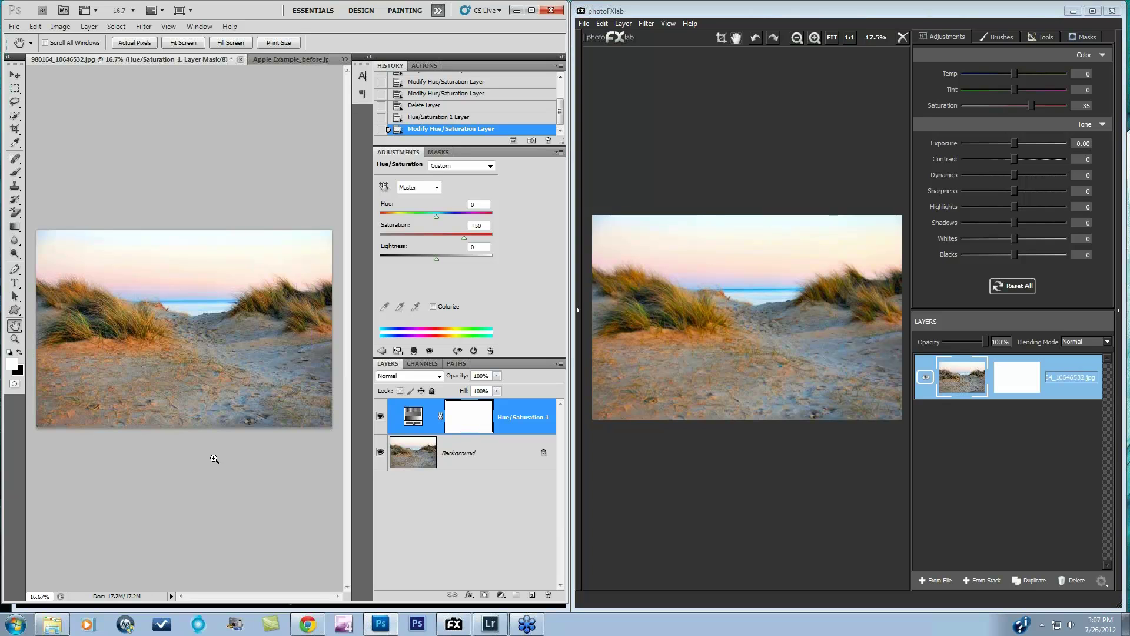
left_click(214, 458, "ctrl")
left_click(214, 458, "ctrl")
left_click(214, 458, "ctrl")
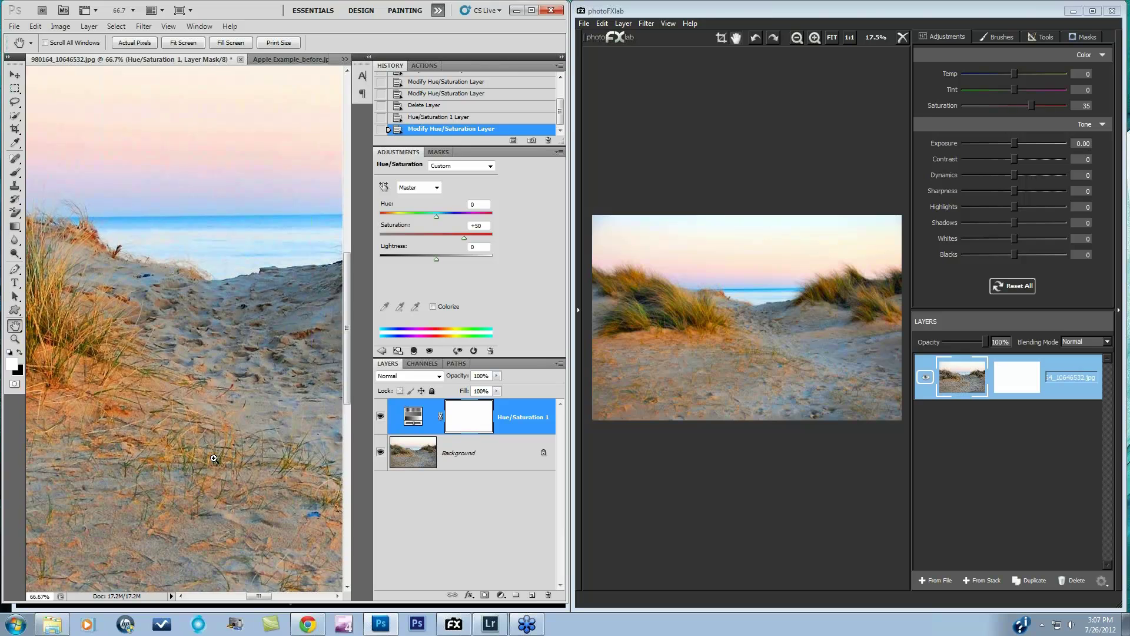
left_click(214, 458, "ctrl")
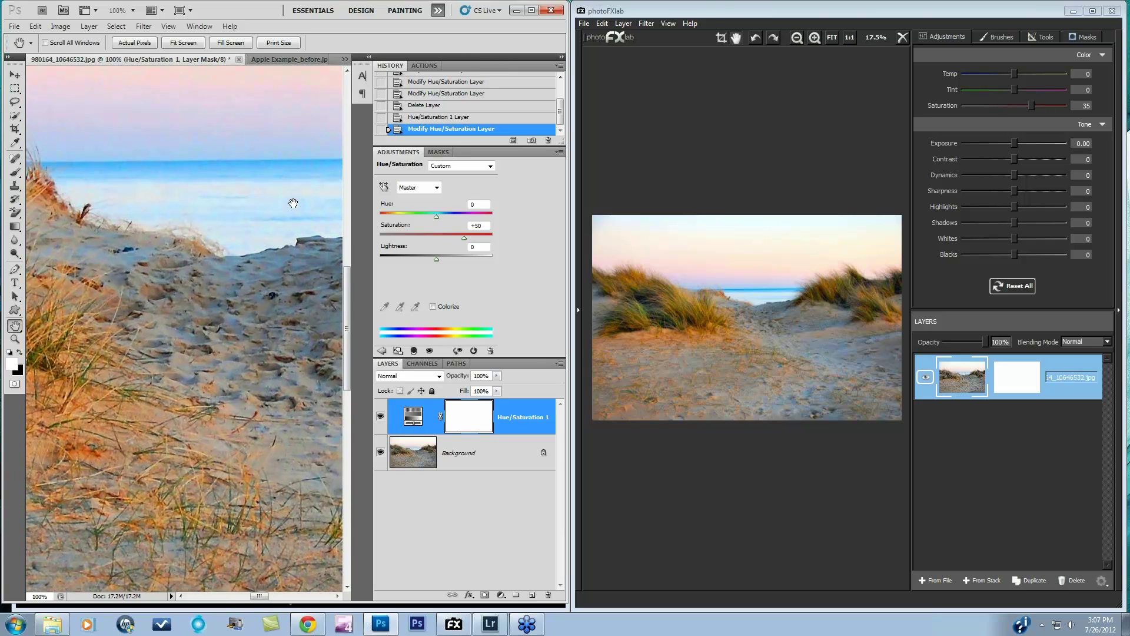
left_click_drag(293, 202, 314, 159)
left_click_drag(132, 410, 217, 403)
left_click_drag(206, 281, 169, 294)
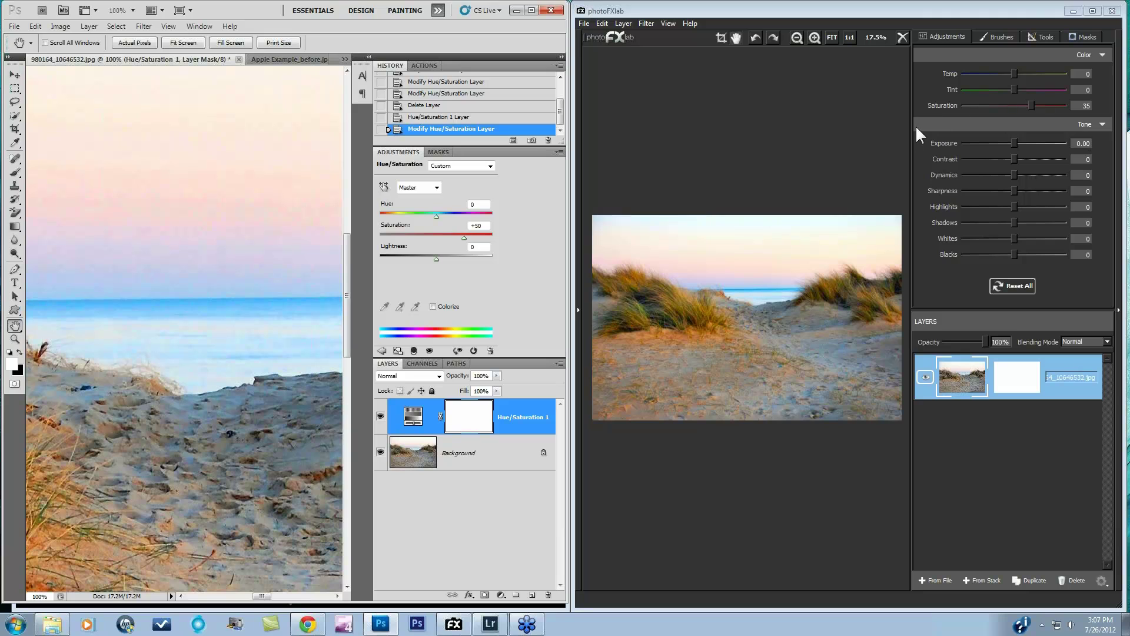
- Zoom photoFXlab's beach photo to 100% showing the sky and dune grass
left_click(834, 208)
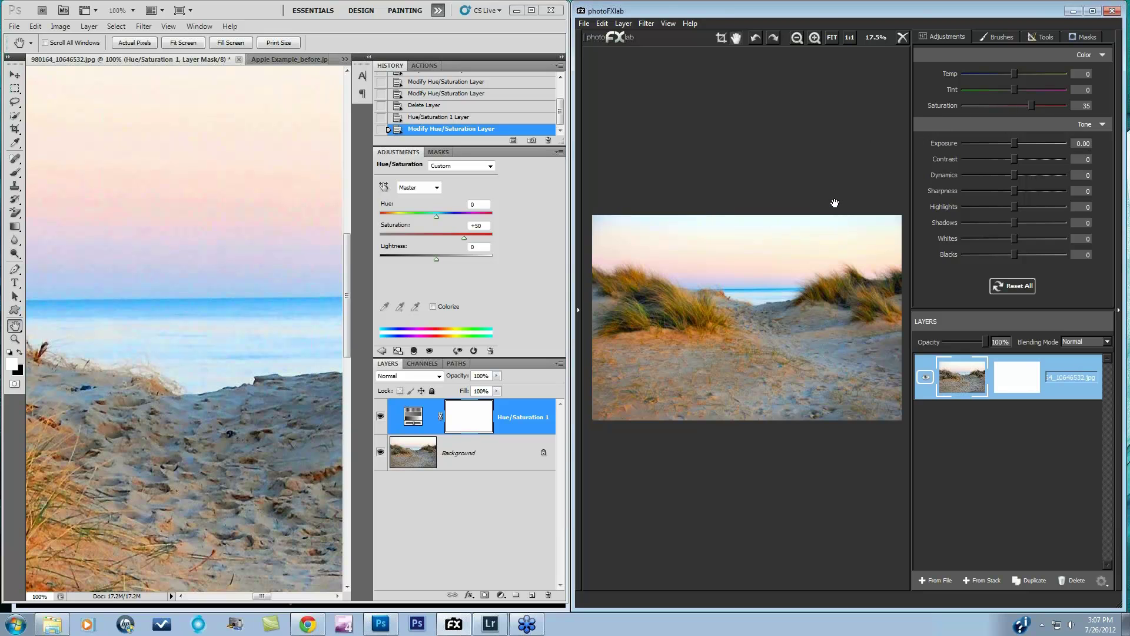
scroll(834, 205, "up", 2)
scroll(835, 204, "up", 1)
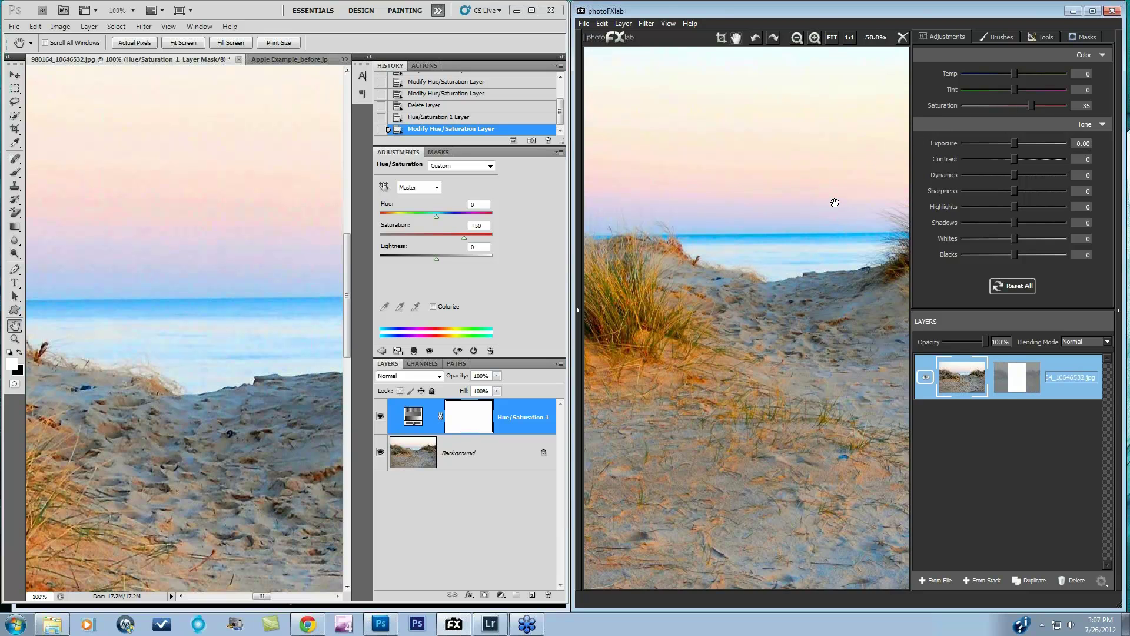
scroll(834, 203, "up", 2)
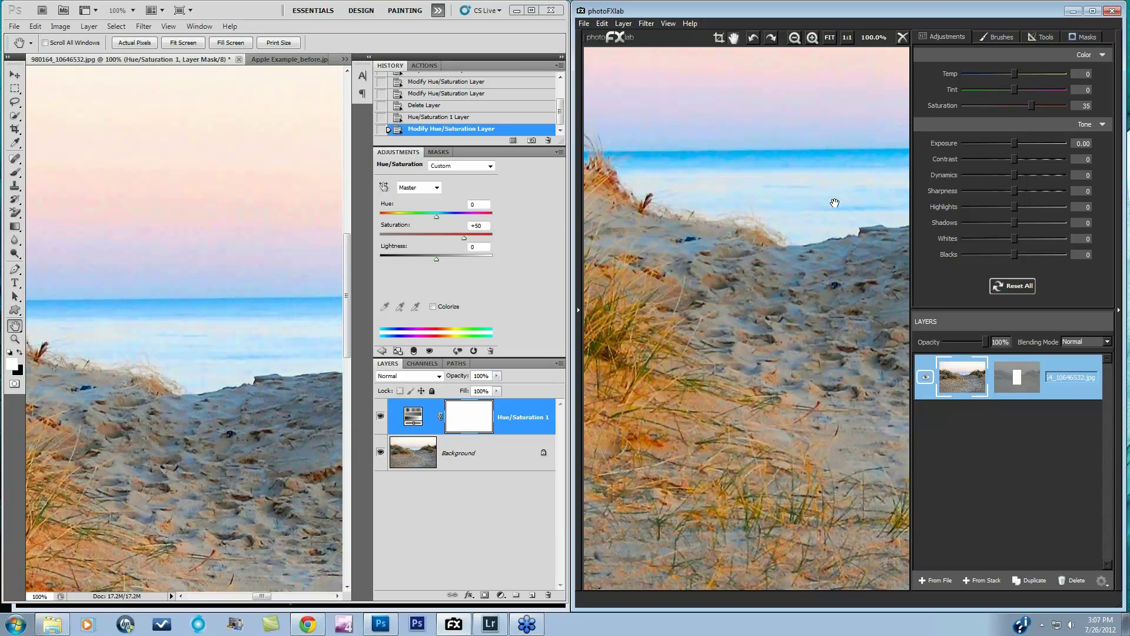
left_click_drag(864, 213, 820, 347)
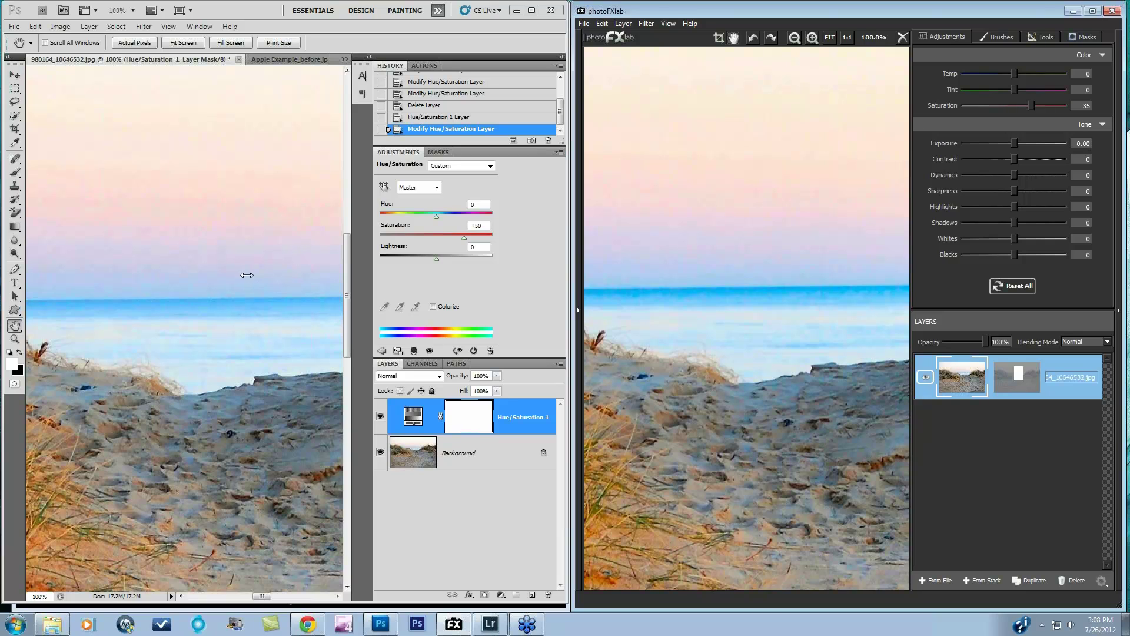
- Align the Photoshop and photoFXlab views on the same grass area at the right edge
left_click(272, 254)
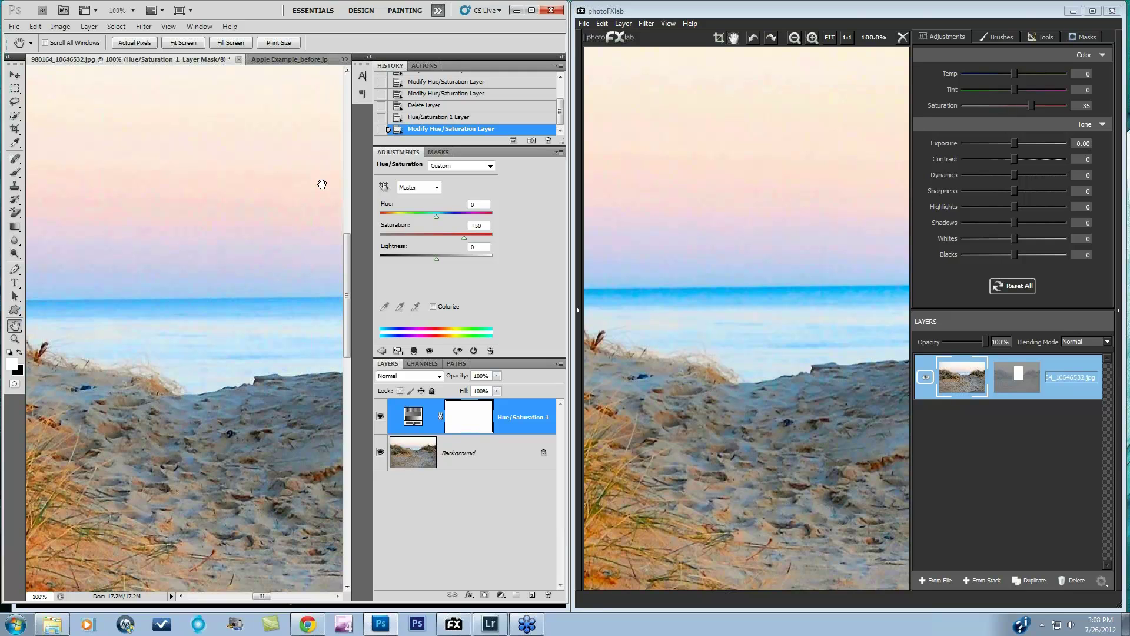
left_click_drag(318, 184, 58, 288)
left_click_drag(298, 159, 91, 268)
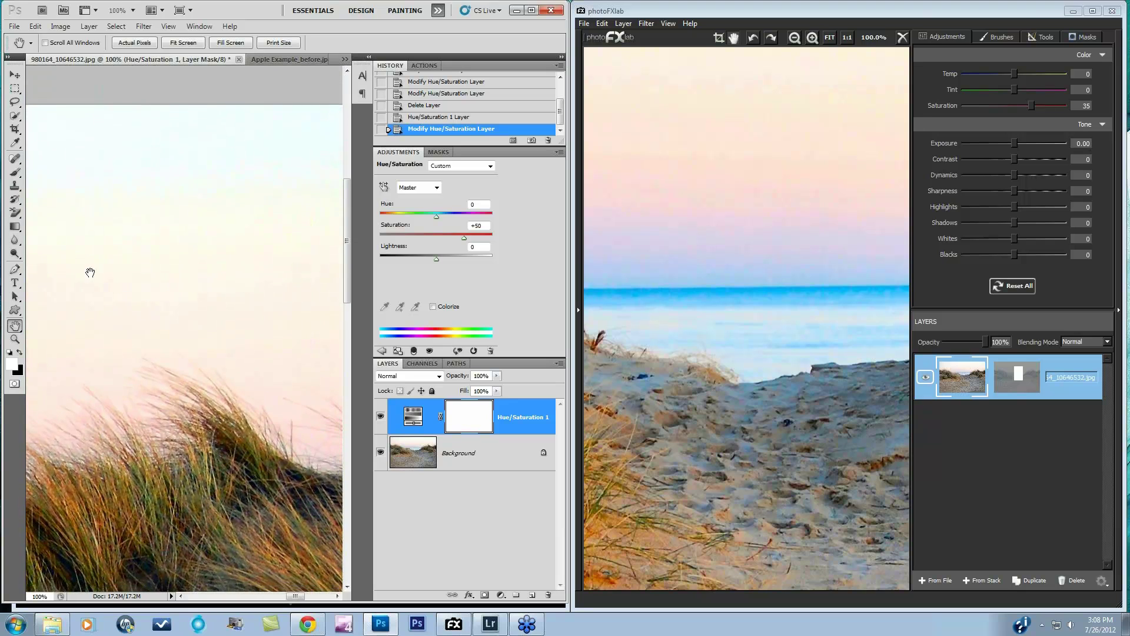
left_click_drag(236, 300, 37, 318)
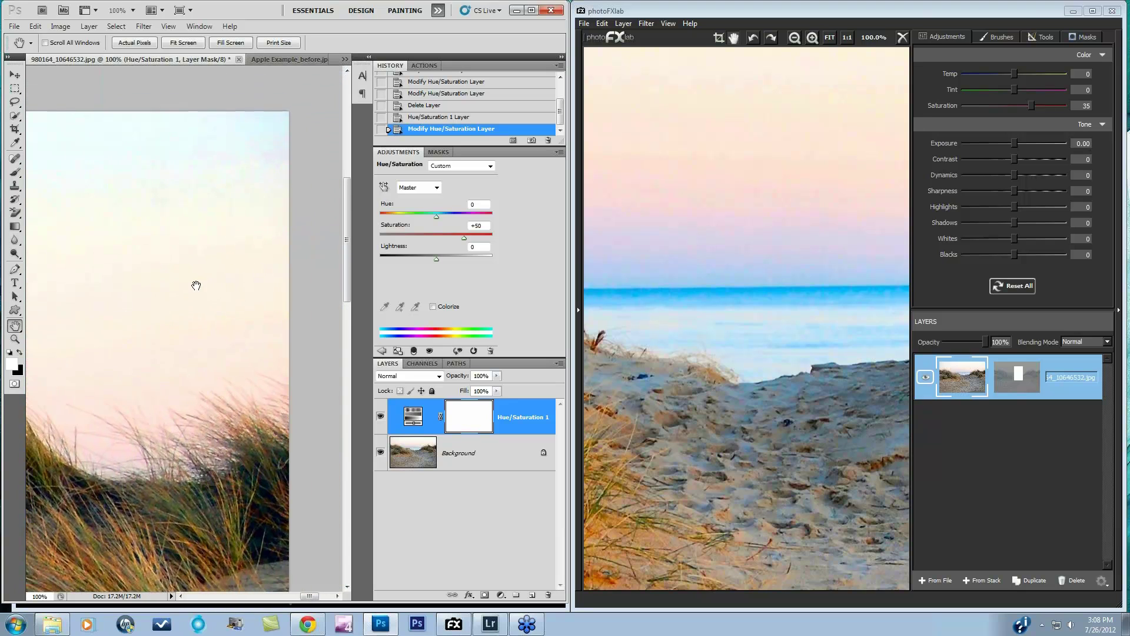
left_click_drag(197, 286, 186, 293)
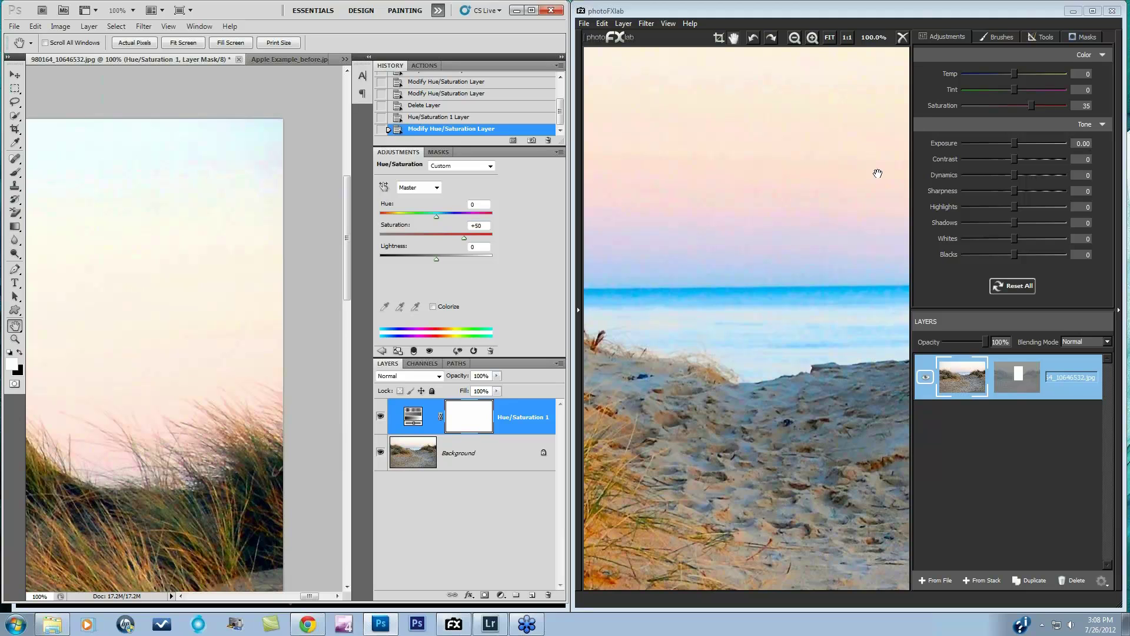
left_click_drag(833, 245, 598, 318)
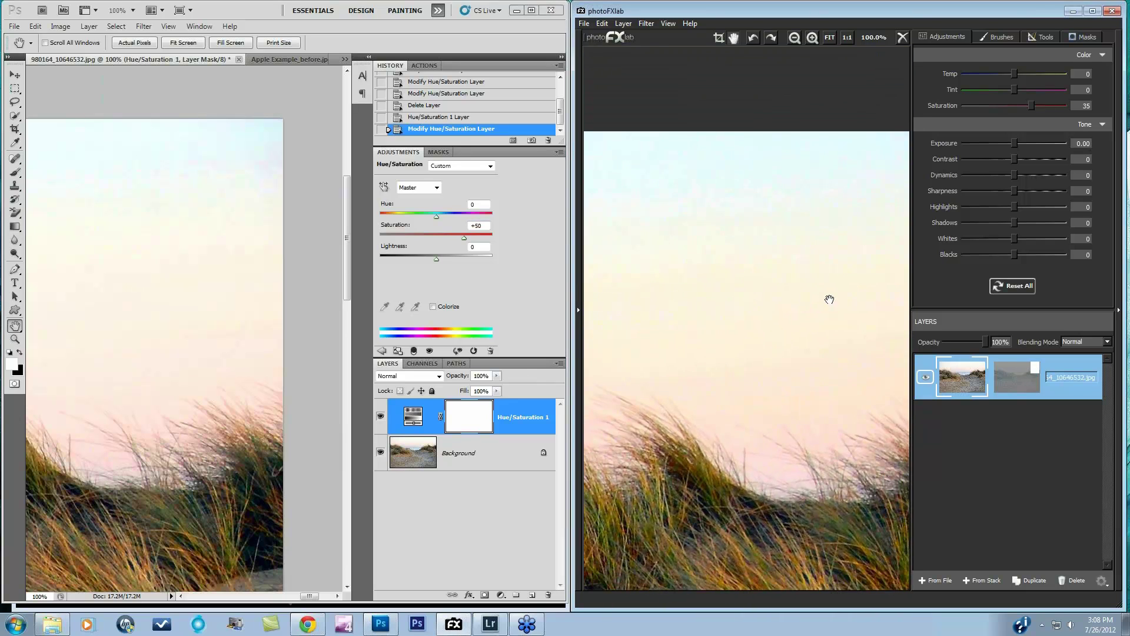
left_click_drag(831, 298, 662, 298)
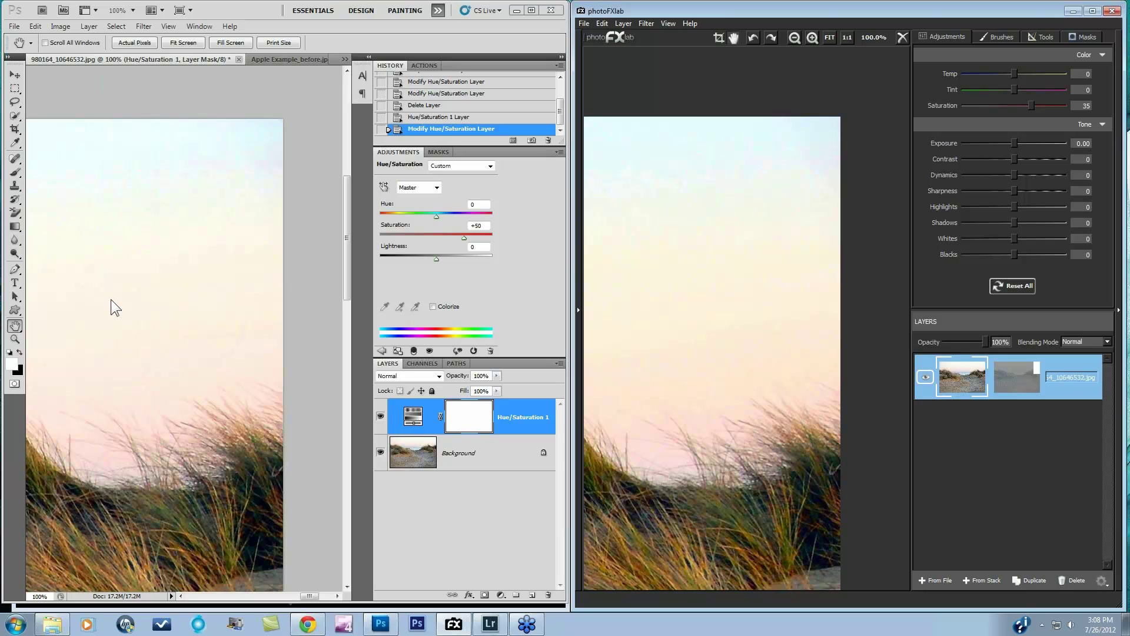
- Match both previews on the grass close-up and raise Photoshop's Saturation to +85
left_click_drag(63, 303, 118, 287)
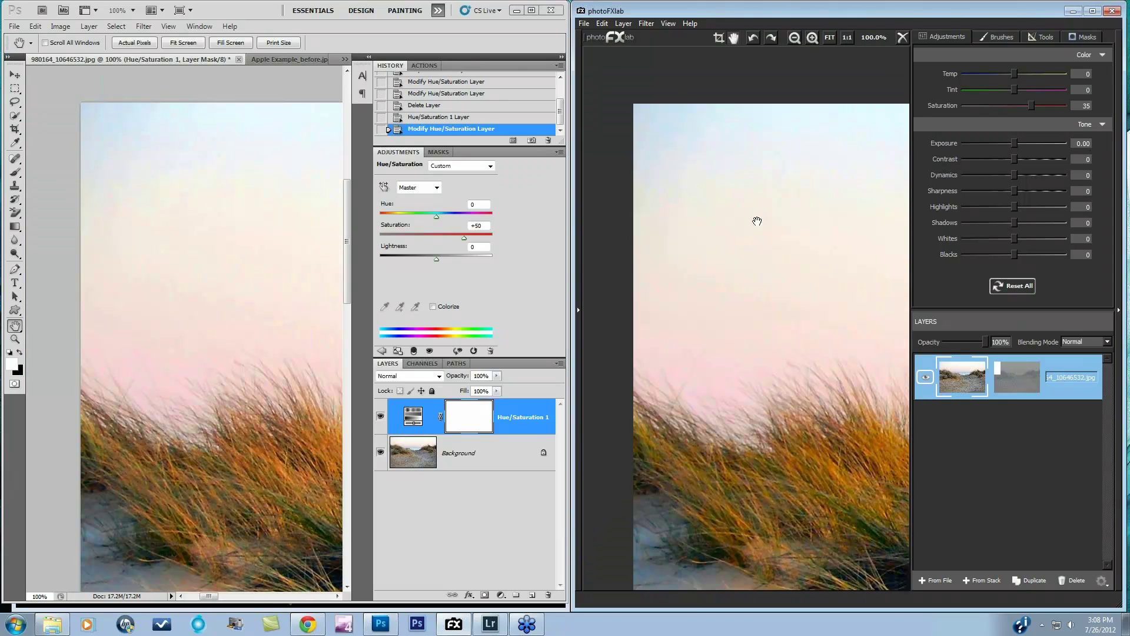
left_click_drag(757, 221, 739, 222)
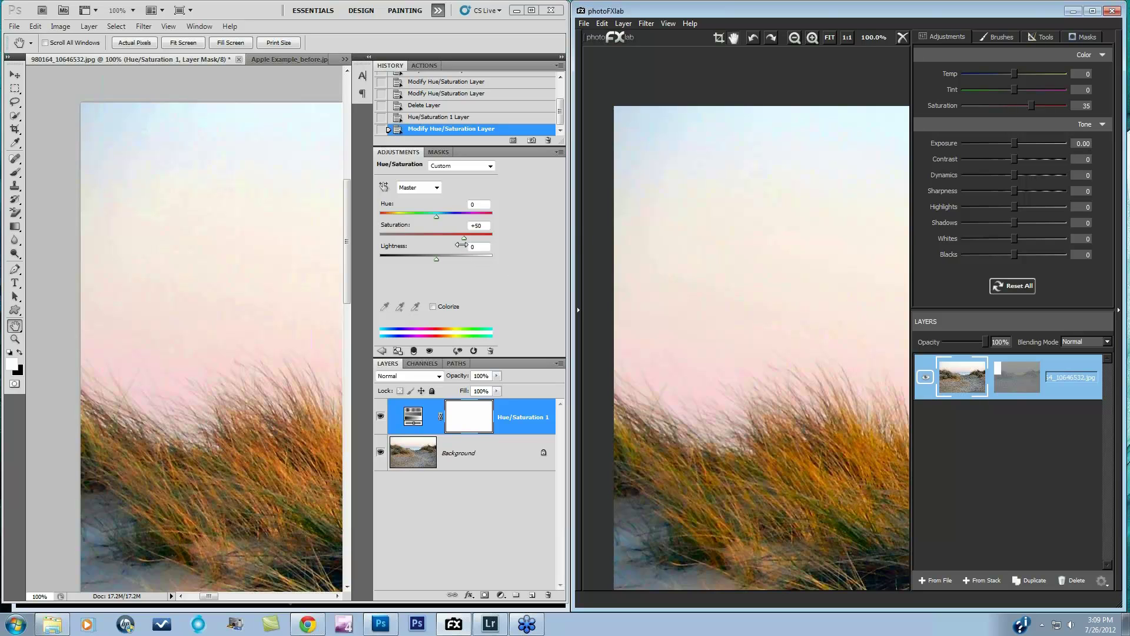
left_click(464, 240)
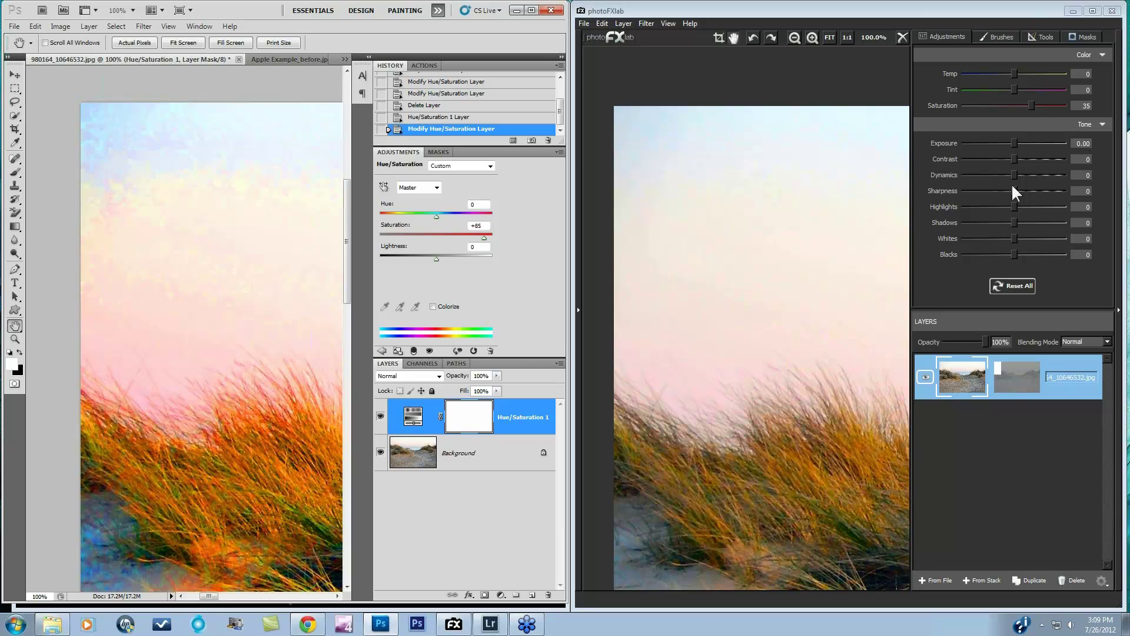
- Raise photoFXlab Saturation to 69 and compare the grass against Photoshop
left_click(1031, 103)
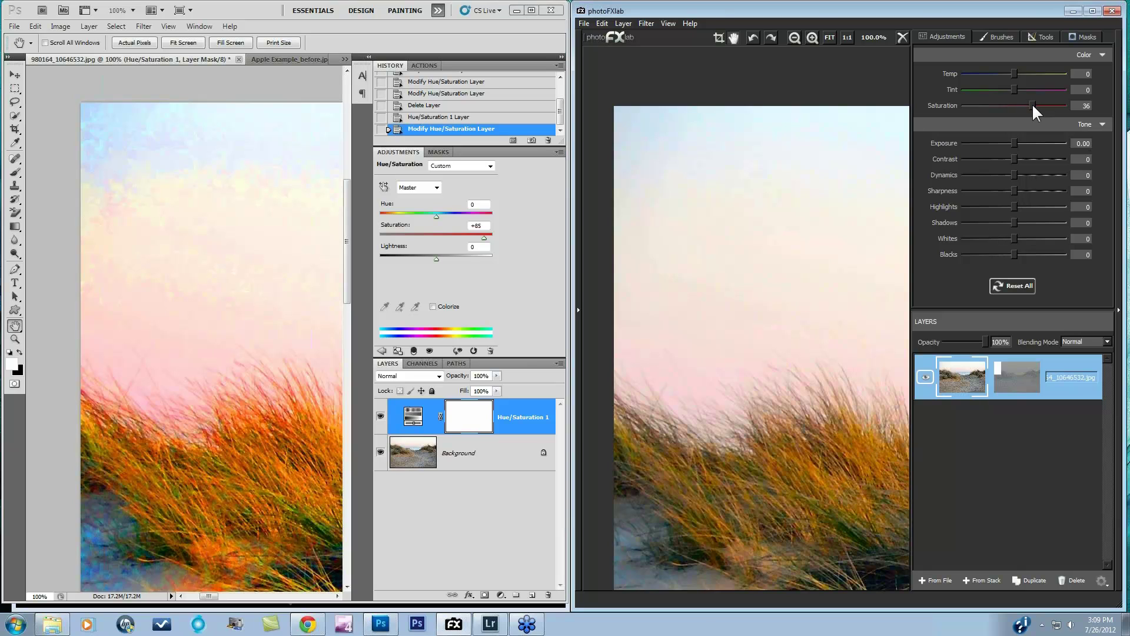
left_click_drag(1032, 104, 1048, 105)
mouse_move(820, 388)
left_mouse_down()
mouse_move(828, 339)
mouse_move(825, 383)
left_mouse_up()
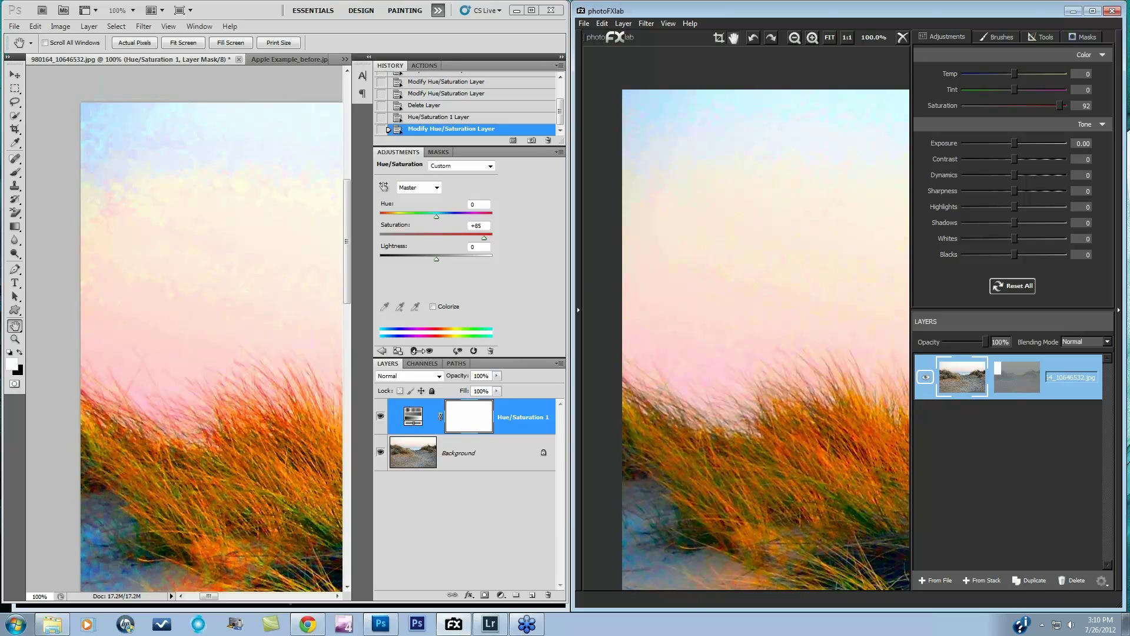
left_click(196, 371)
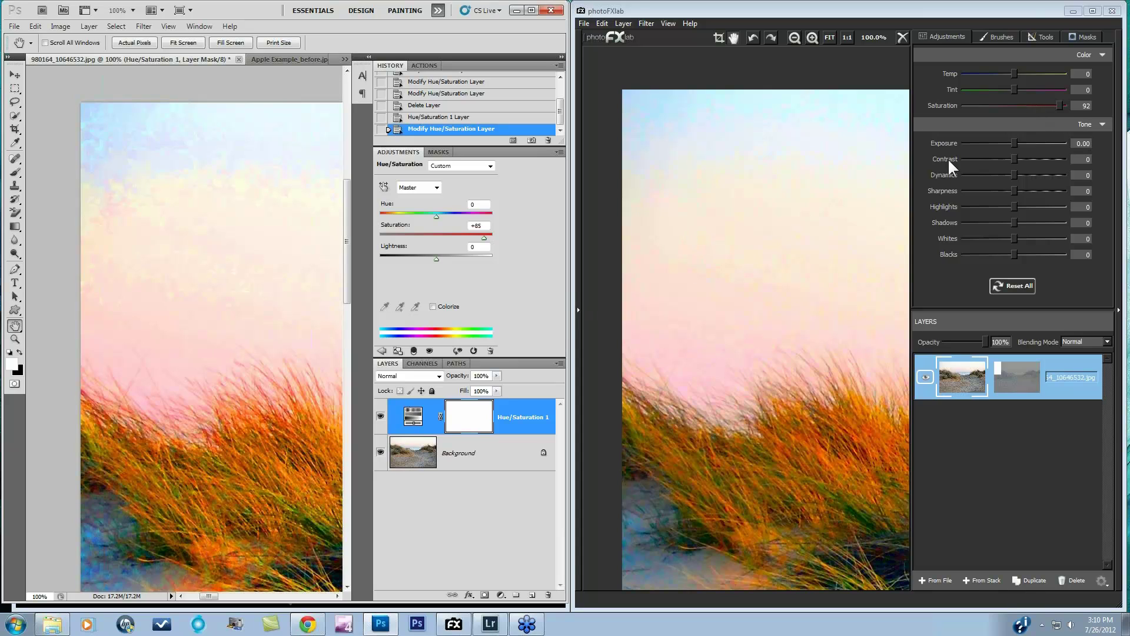
- Widen the photoFXlab window and reset its Saturation to 0
left_click(571, 275)
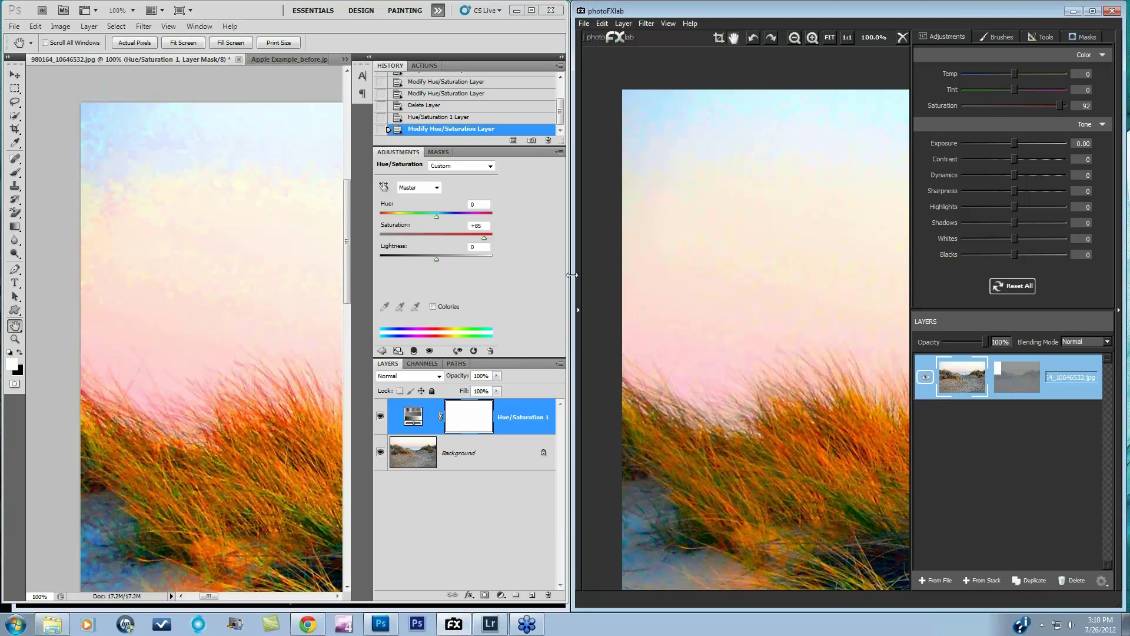
left_click_drag(572, 275, 306, 275)
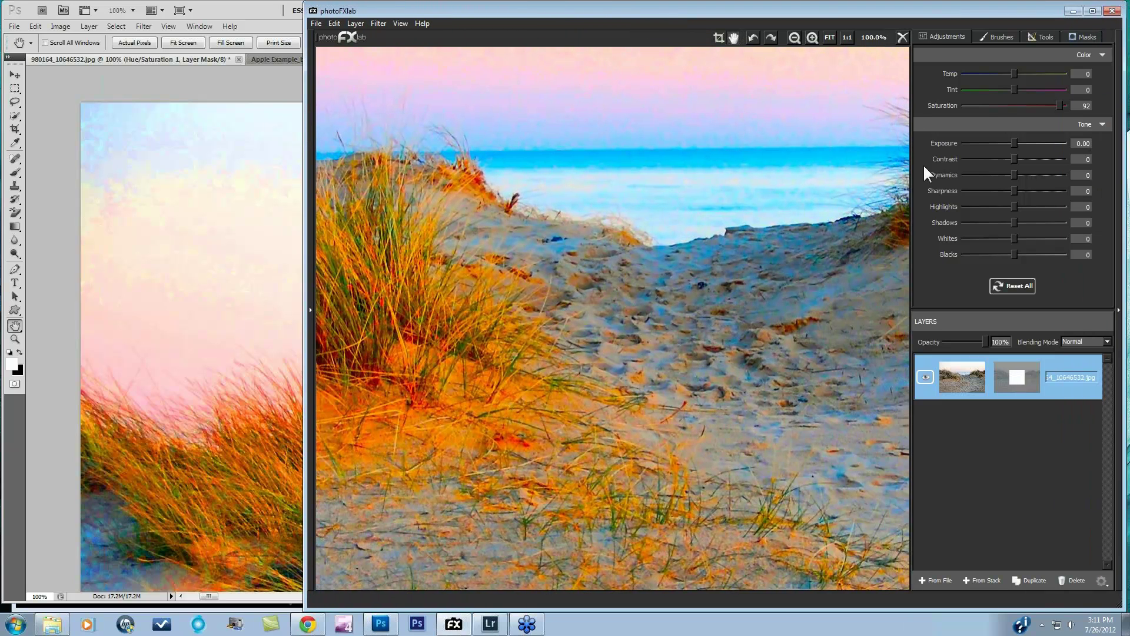
double_click(947, 106)
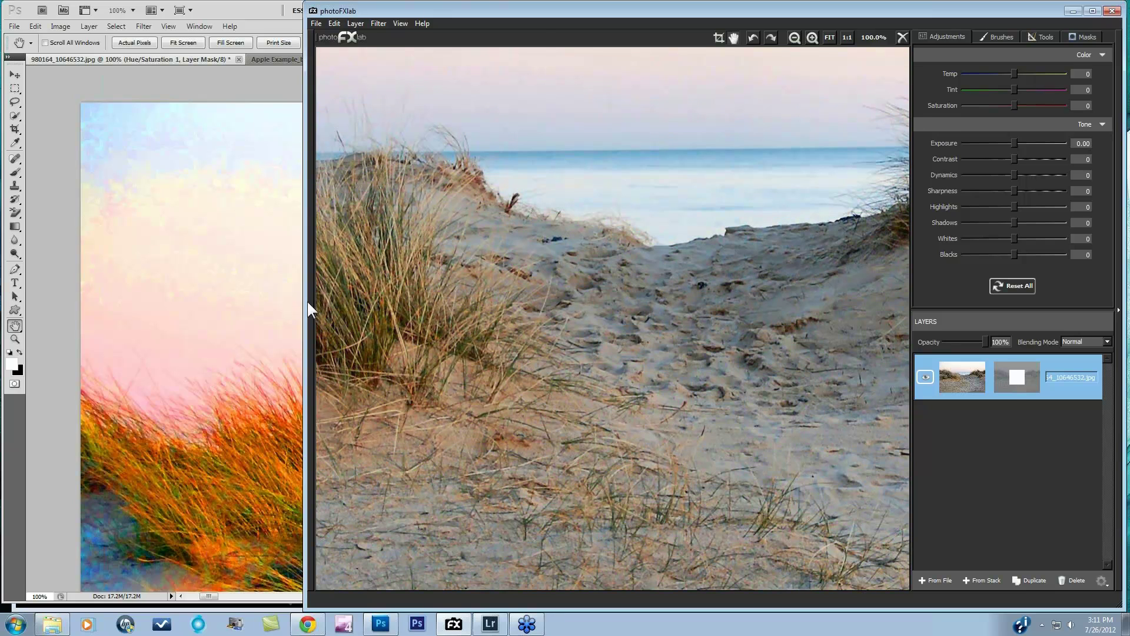
left_click(308, 303)
key("alt+Tab")
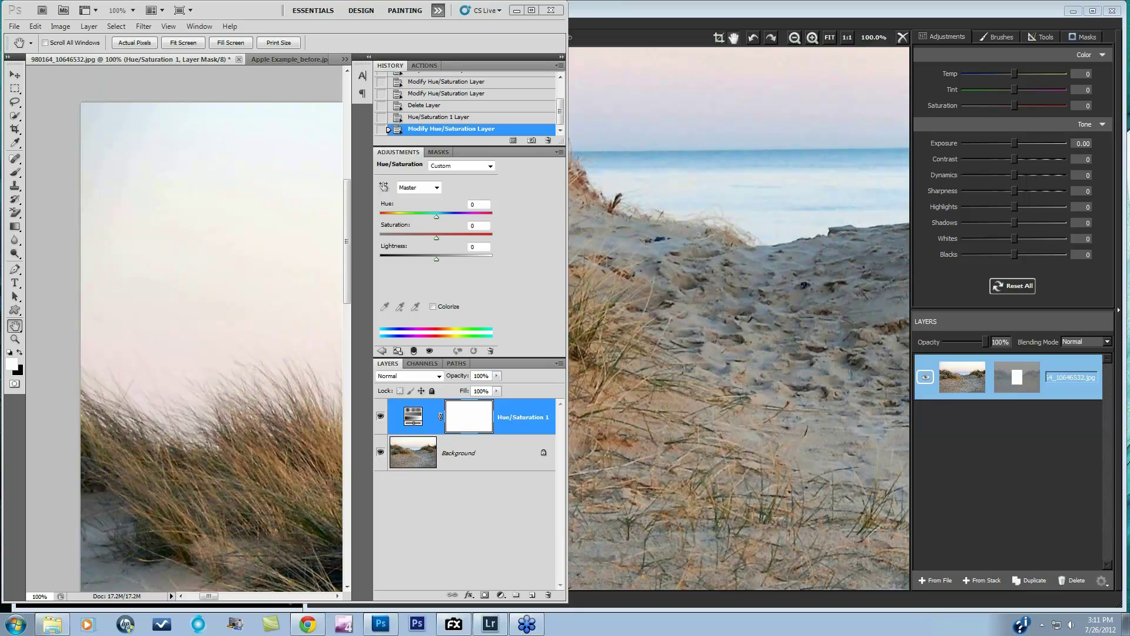
- Maximize photoFXlab, fit the whole dune photo in view, and set Saturation to 34
left_click(714, 12)
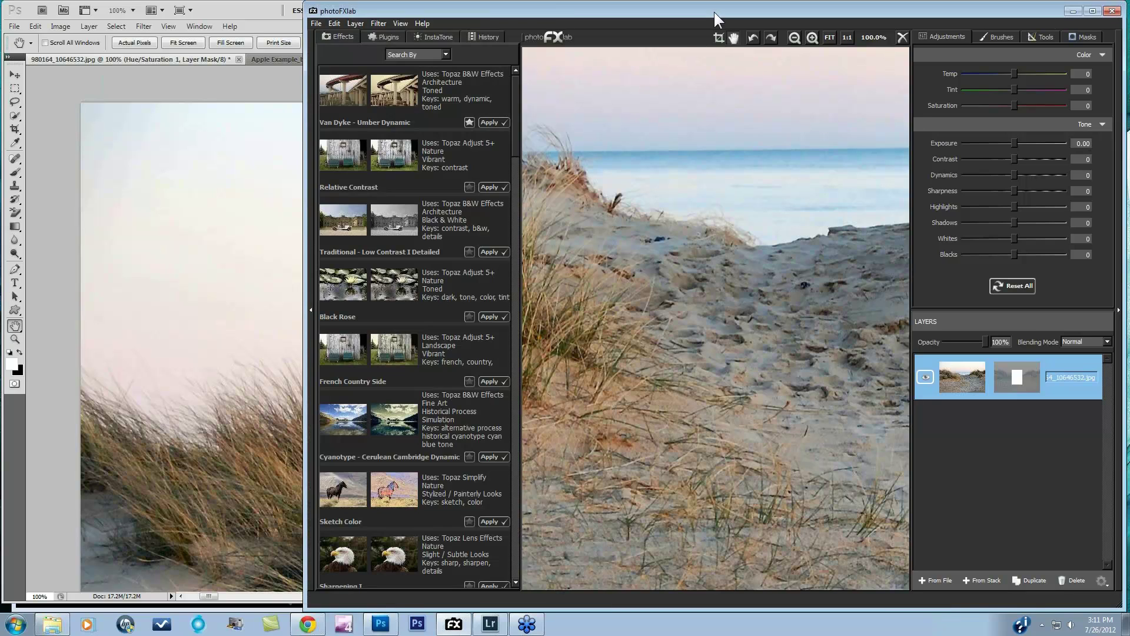
left_click(1093, 10)
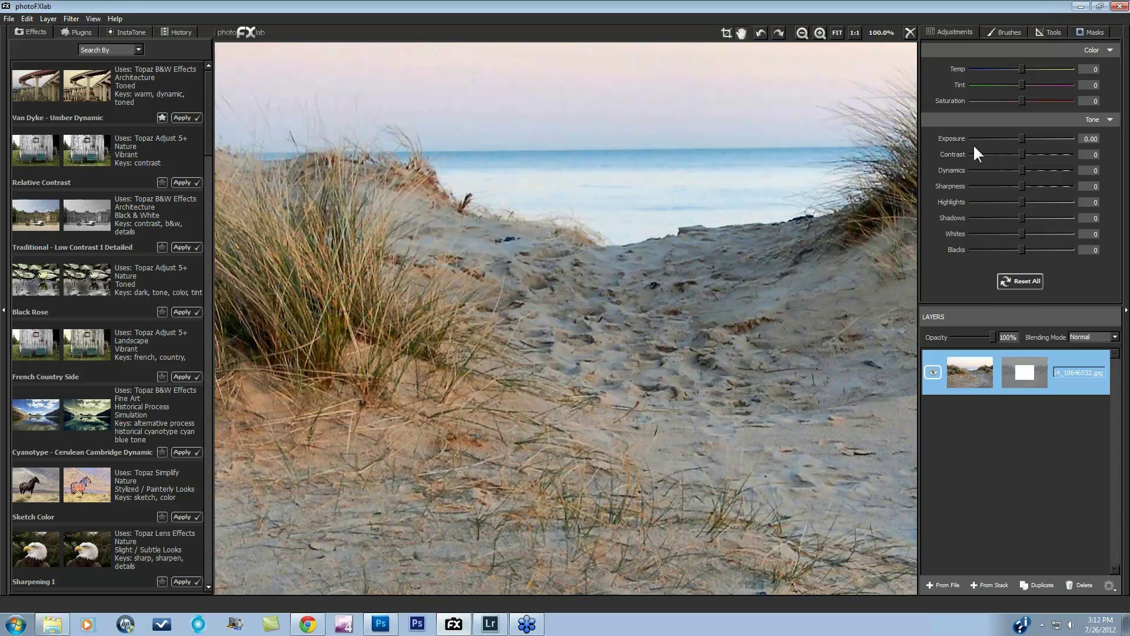
scroll(803, 293, "up", 5)
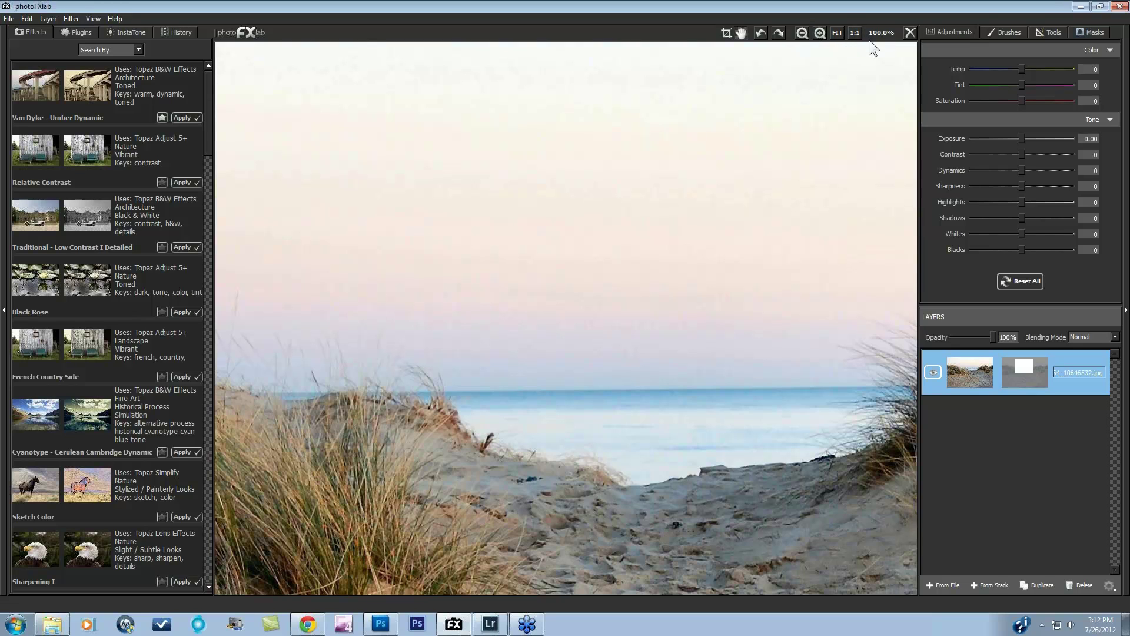
left_click(836, 33)
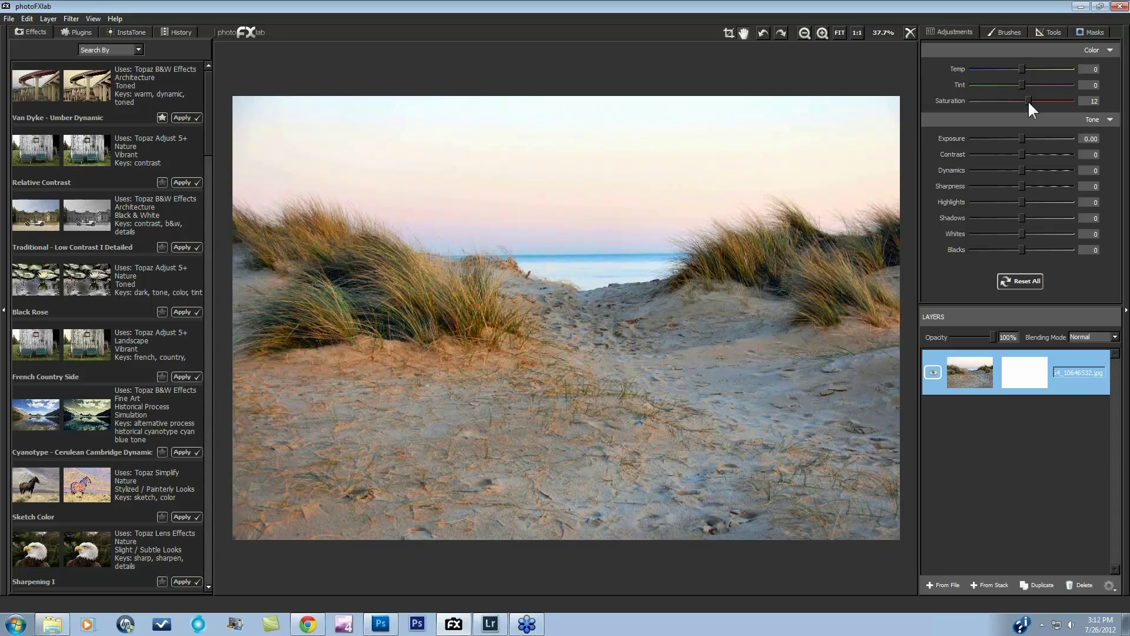
left_click_drag(1028, 100, 1038, 102)
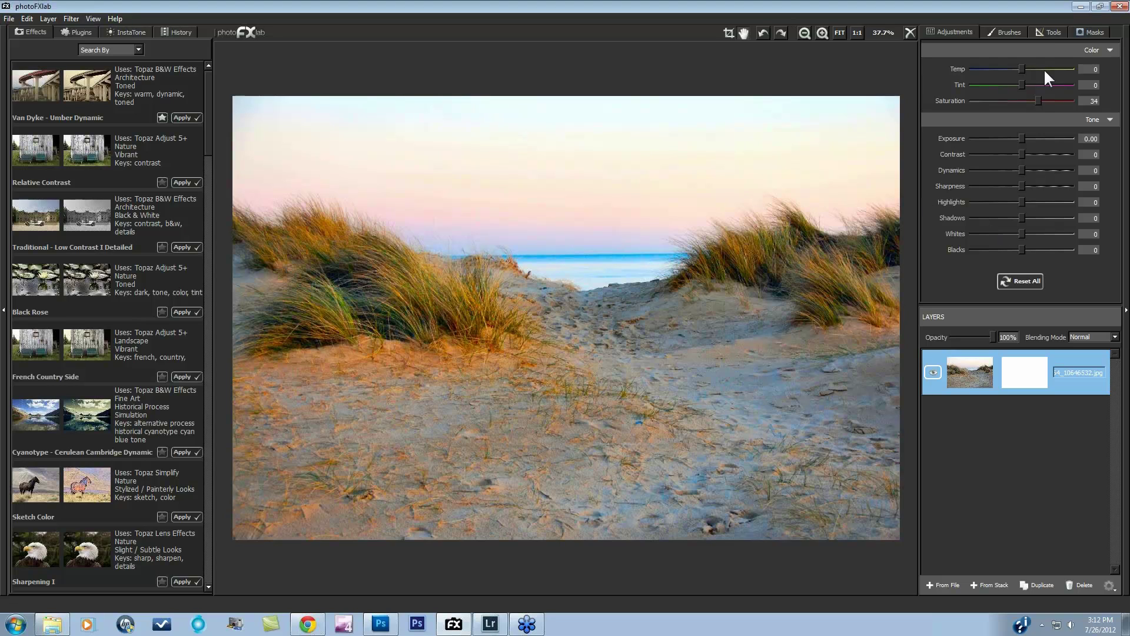
left_click(1092, 33)
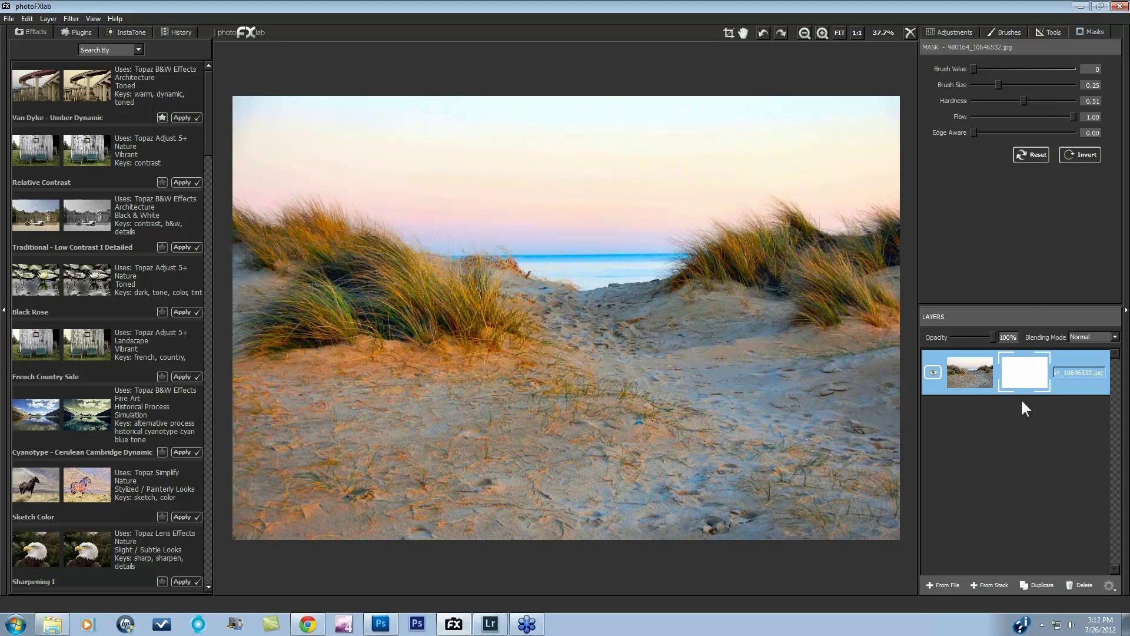
- Duplicate the photo layer and reset the bottom layer's saturation to 0
left_click(1038, 585)
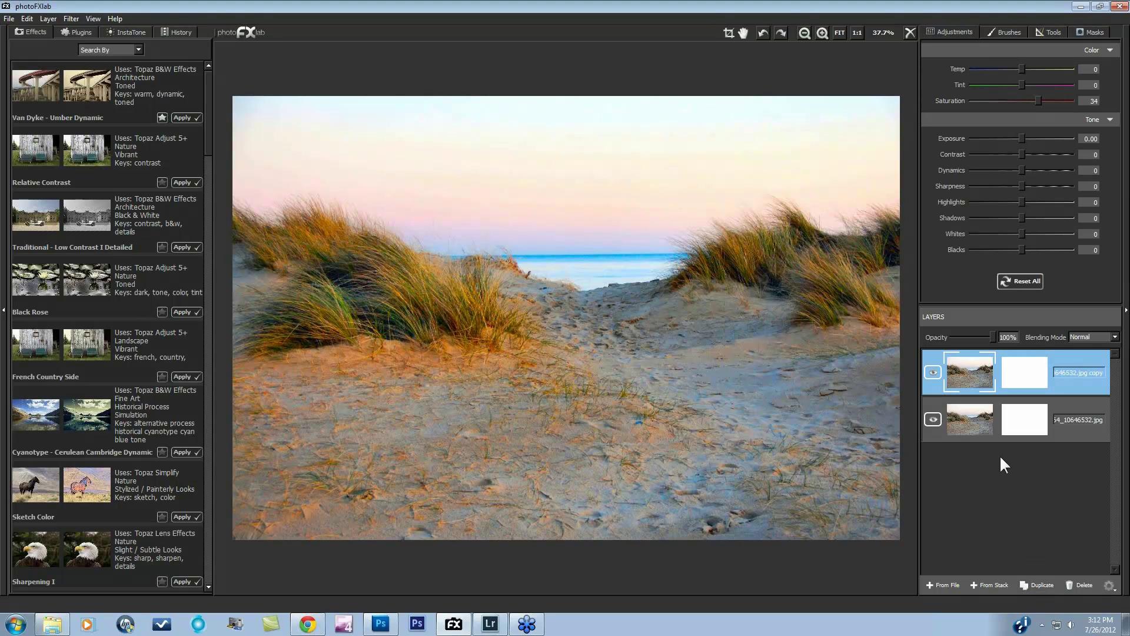
left_click(977, 423)
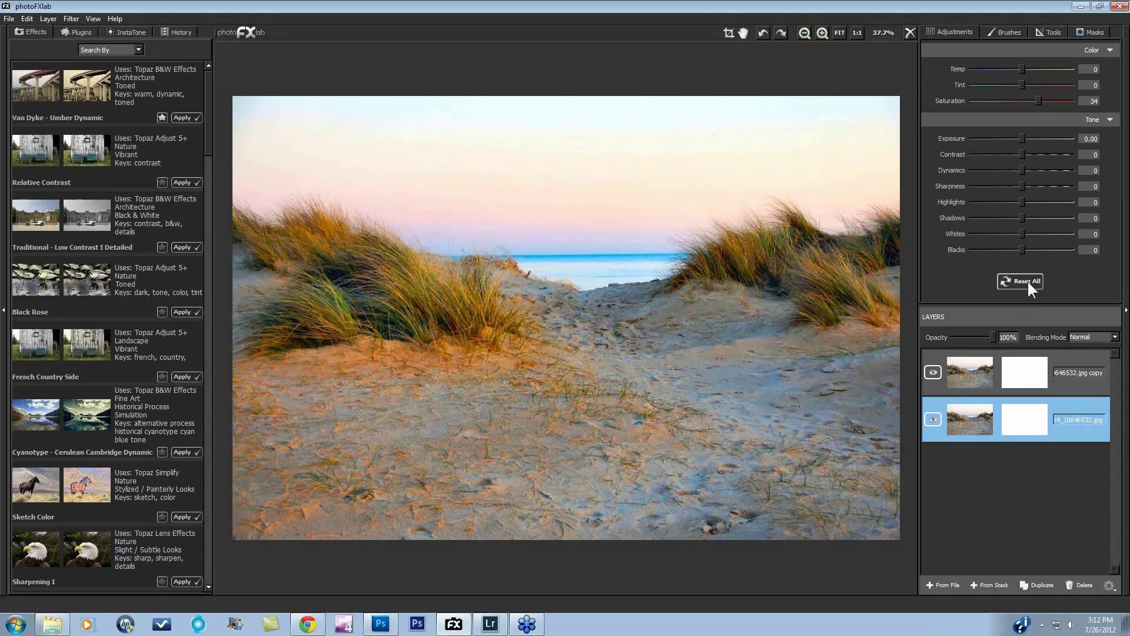
left_click(1028, 282)
left_click(971, 365)
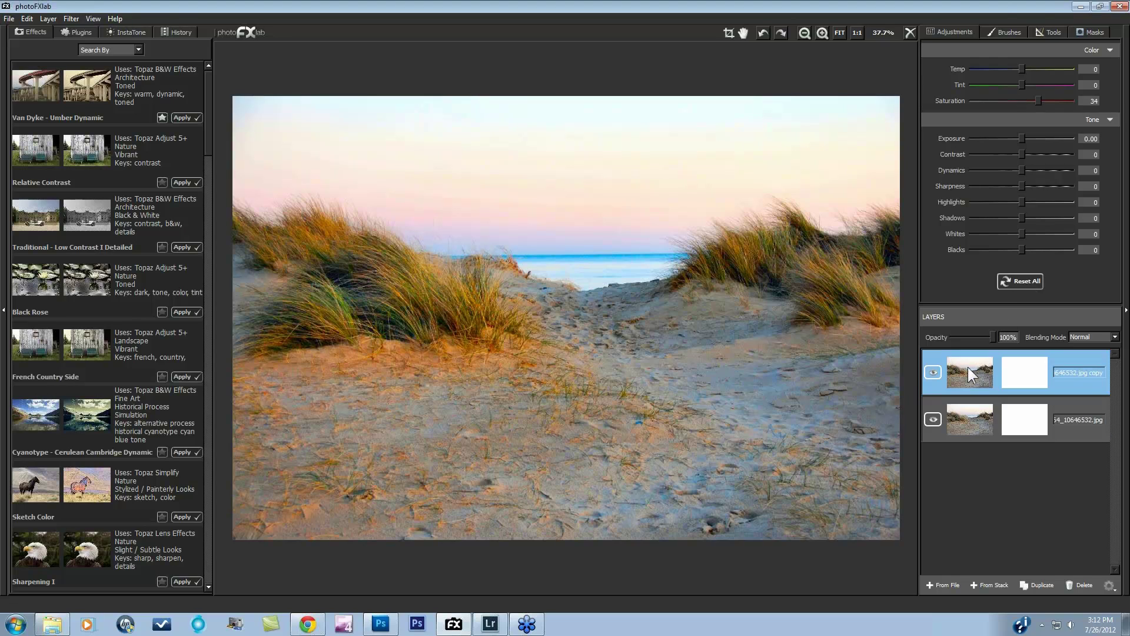
- With a lower-hardness brush, paint the copy layer's mask black across the sky
left_click(1089, 33)
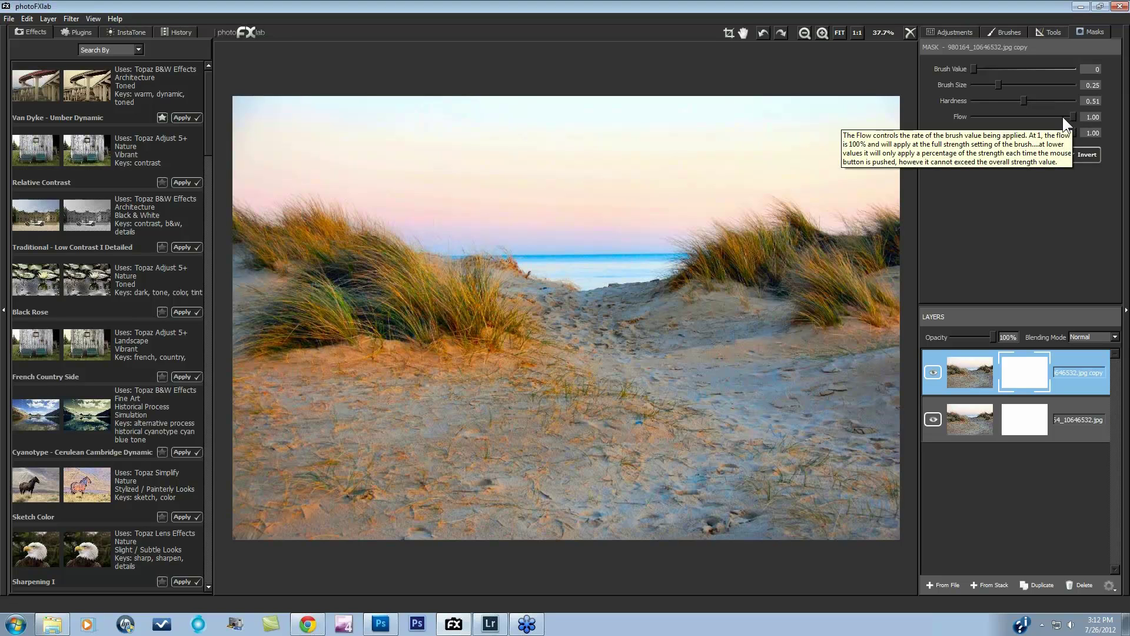
left_click_drag(1024, 101, 986, 100)
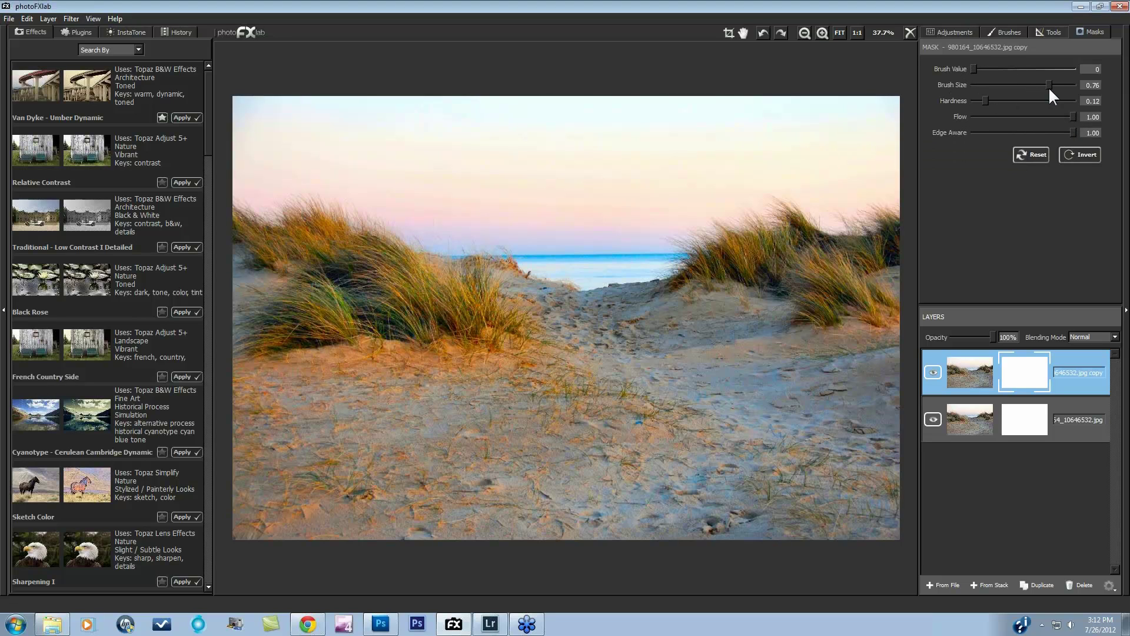
mouse_move(866, 156)
left_mouse_down()
mouse_move(779, 149)
mouse_move(659, 184)
mouse_move(538, 175)
left_mouse_up()
left_click_drag(269, 143, 260, 174)
left_click_drag(580, 228, 626, 225)
left_click(930, 374)
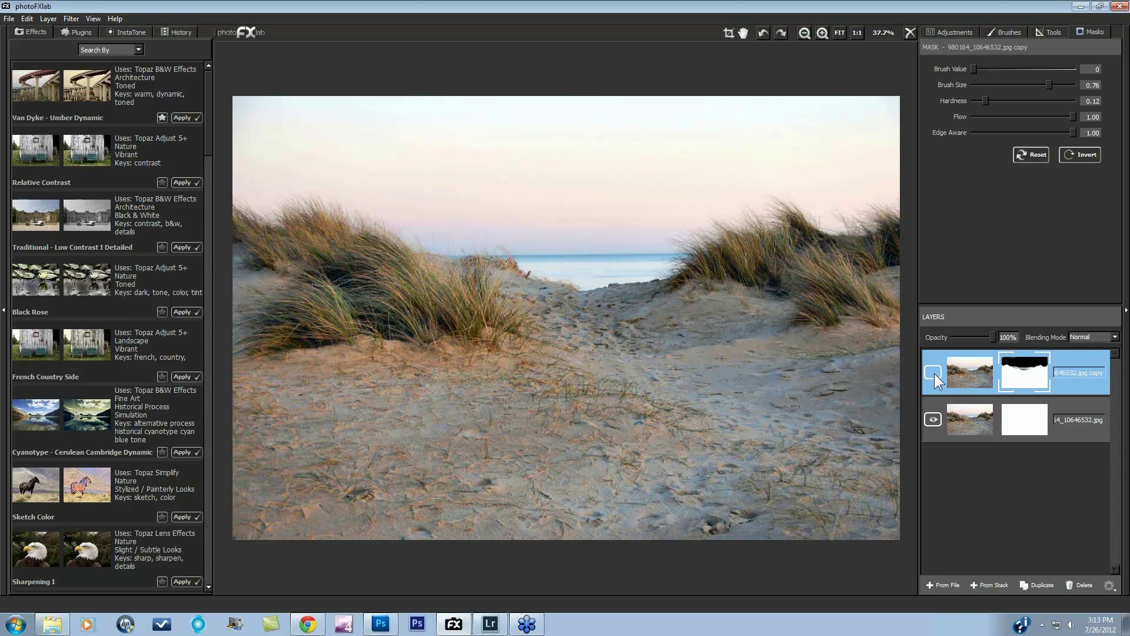
left_click(935, 373)
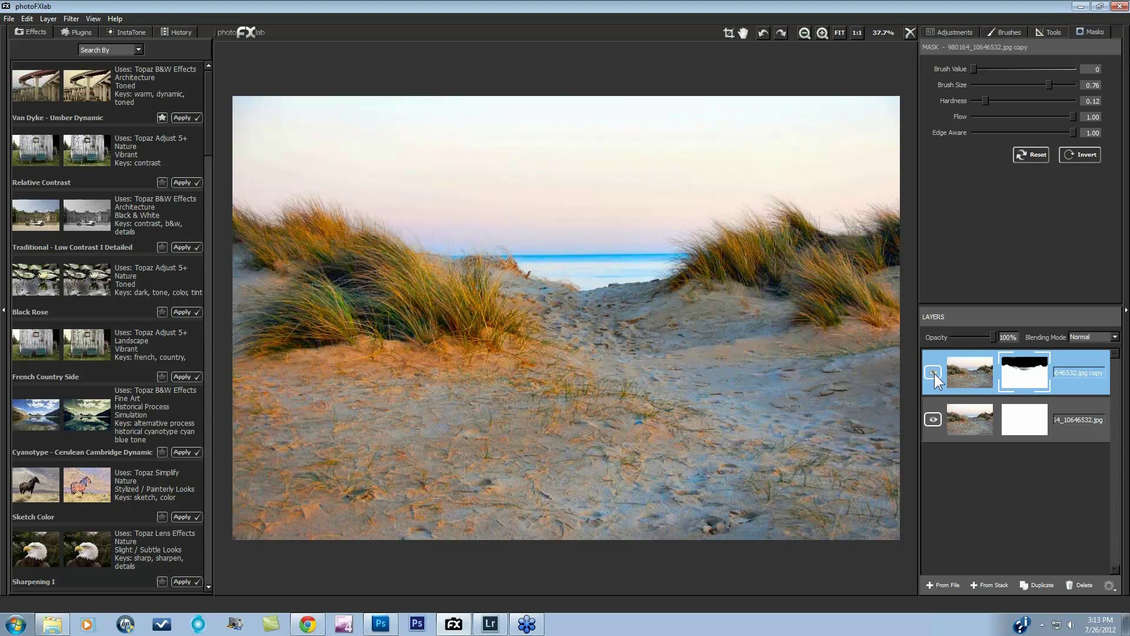
left_click(935, 373)
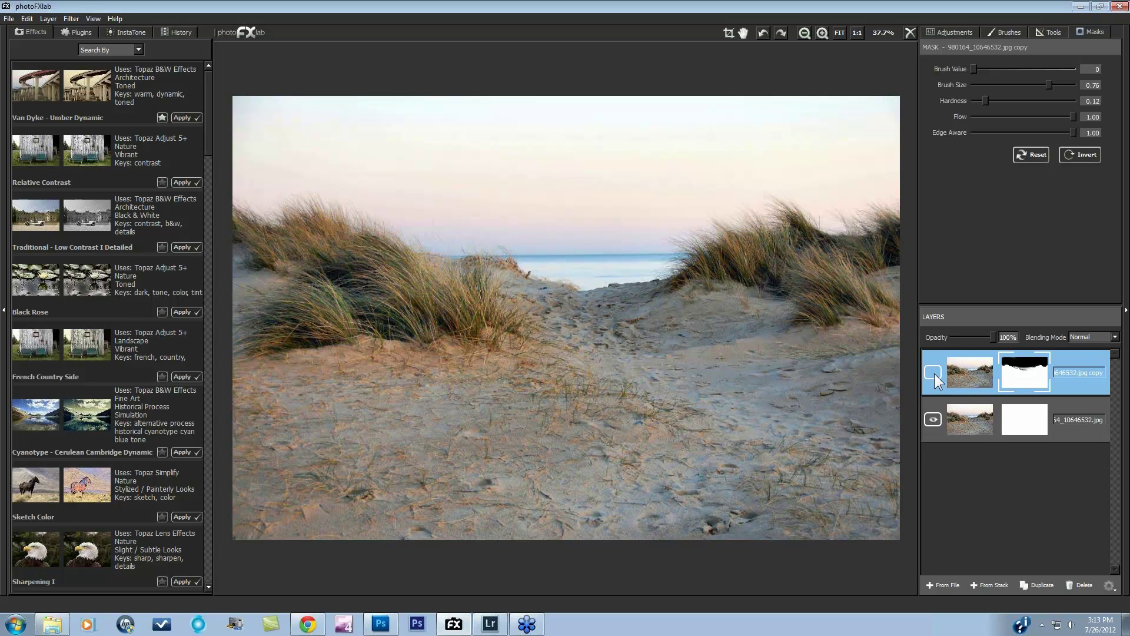
left_click(935, 373)
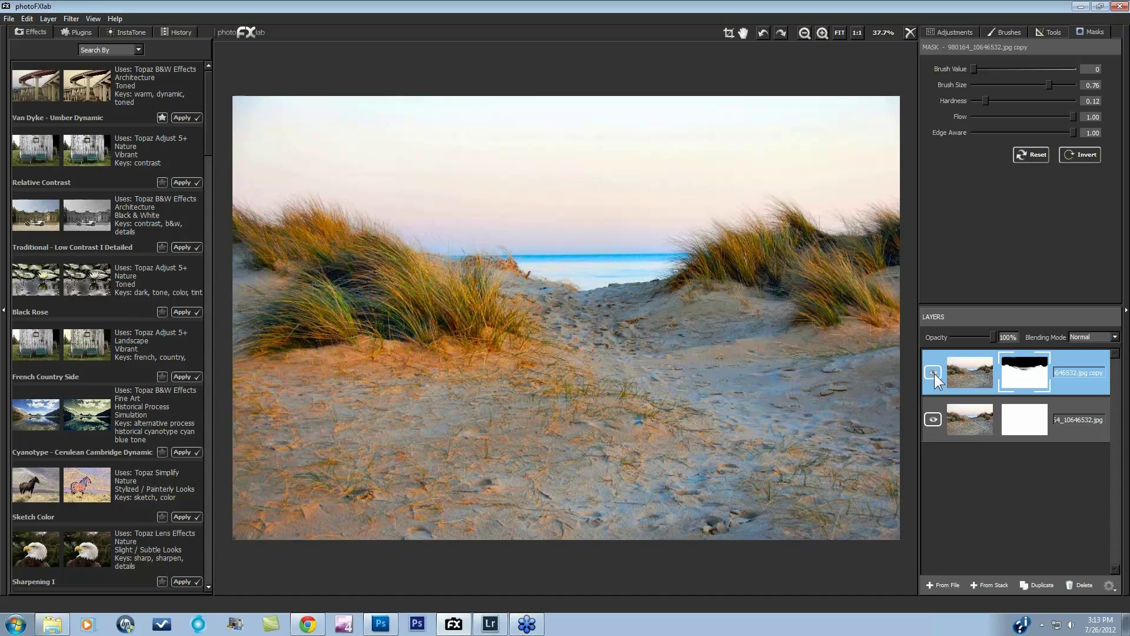
left_click(934, 374)
left_click(934, 373)
- Switch to the Adjustments tab
left_click(959, 33)
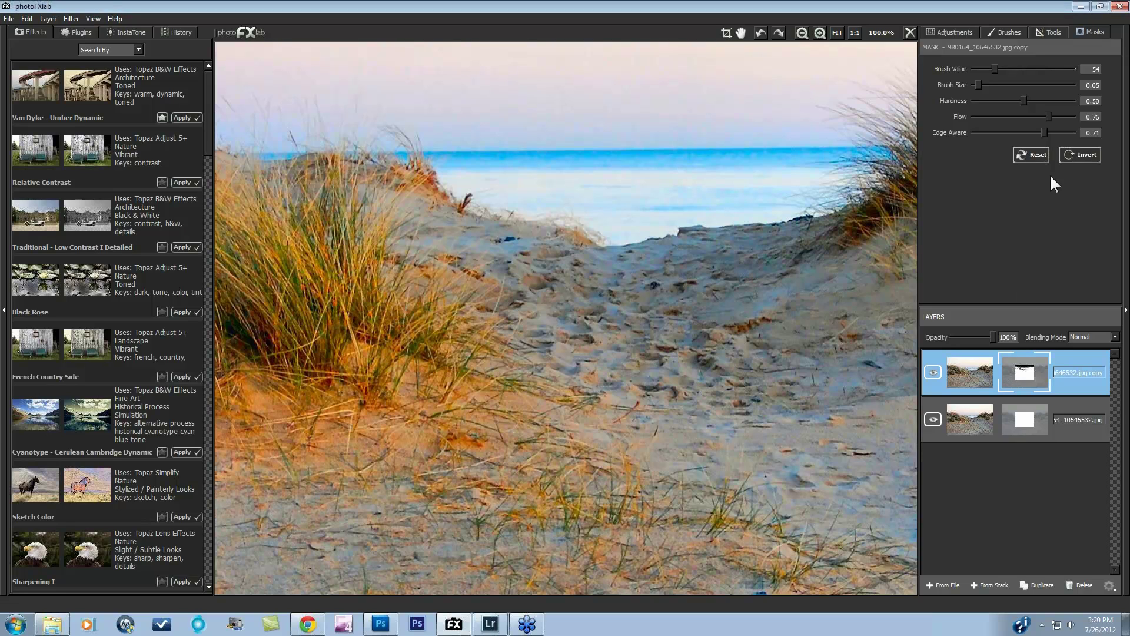
- Reset the copy layer's mask and adjustments, then fit the photo in the canvas
left_click(1021, 158)
left_click(942, 32)
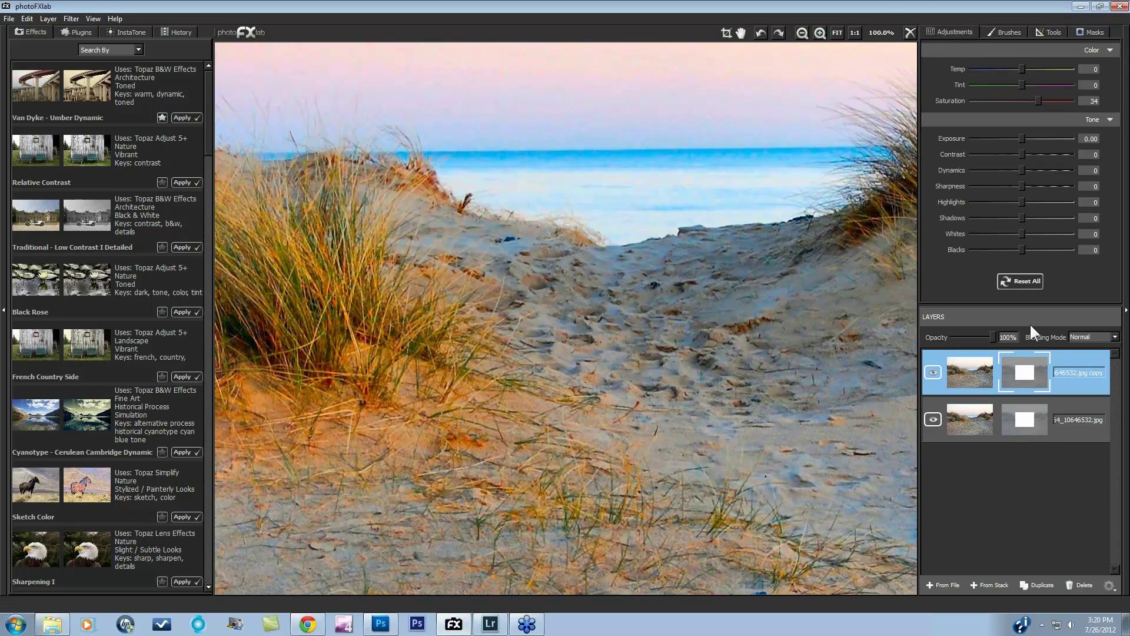
left_click(1021, 280)
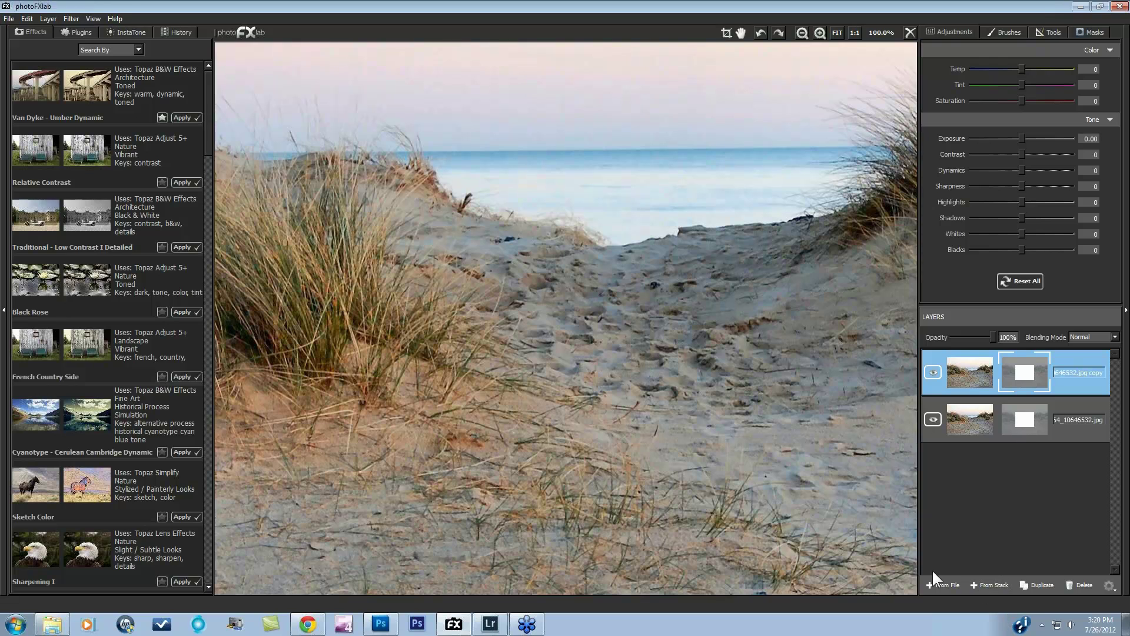
left_click(837, 32)
- Apply a pink sunset photo from the InstaTone Photo Library to the layer
left_click(130, 33)
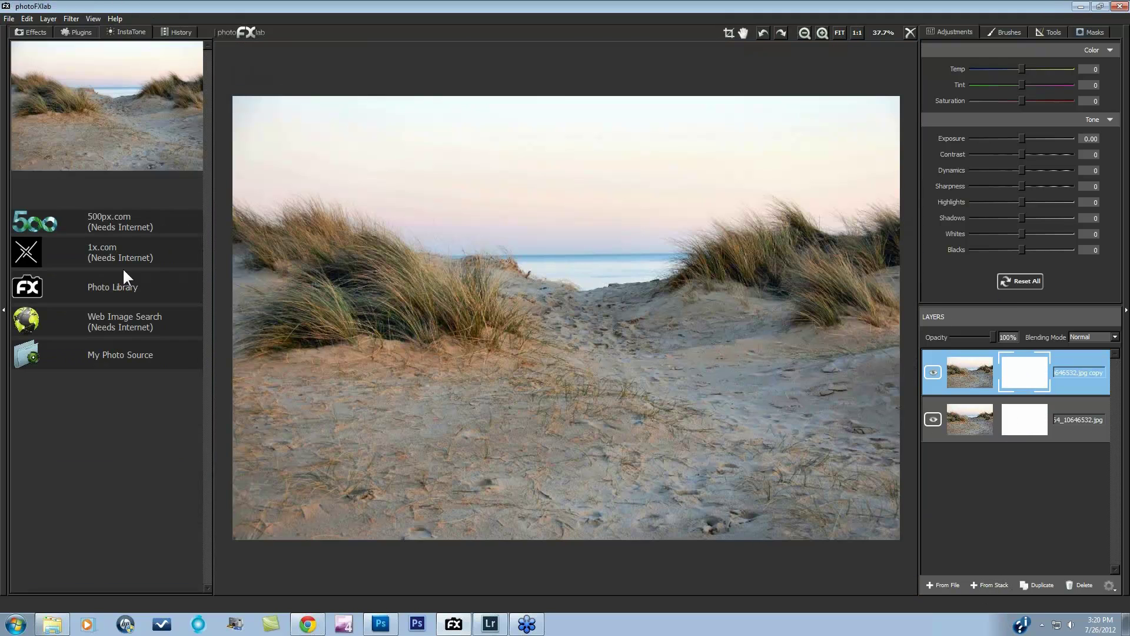
left_click(96, 289)
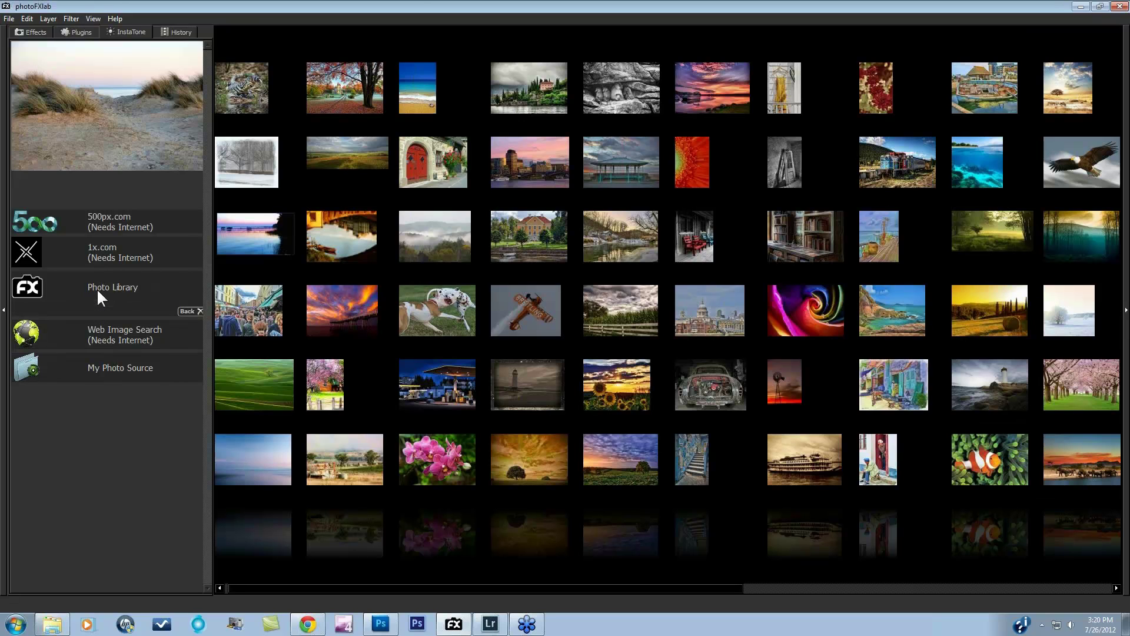
left_click(348, 309)
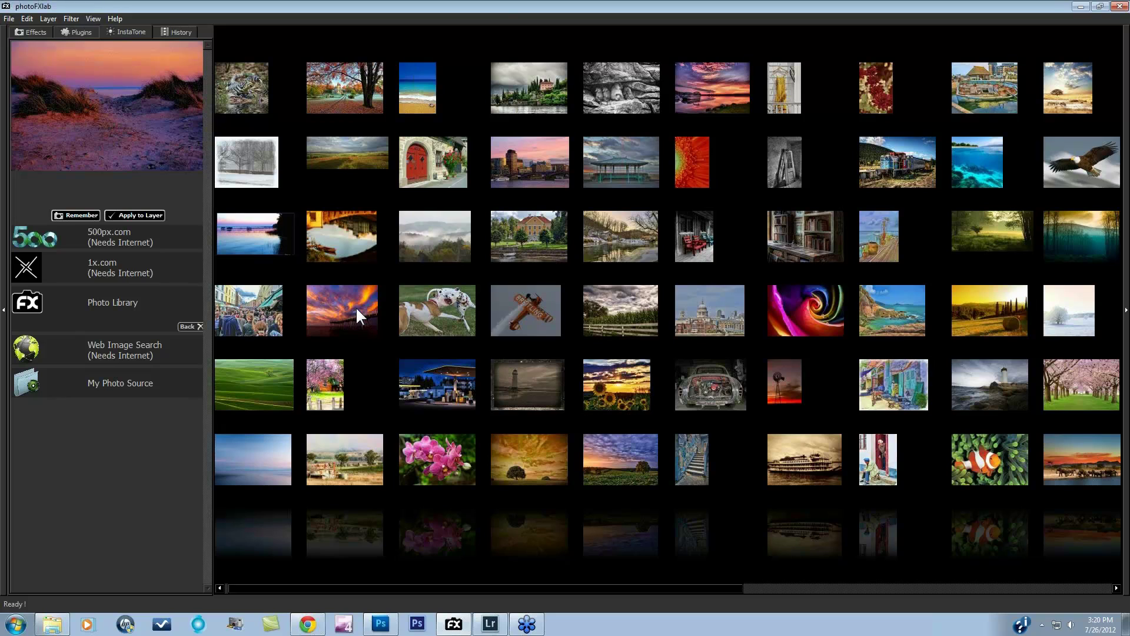
left_click(712, 81)
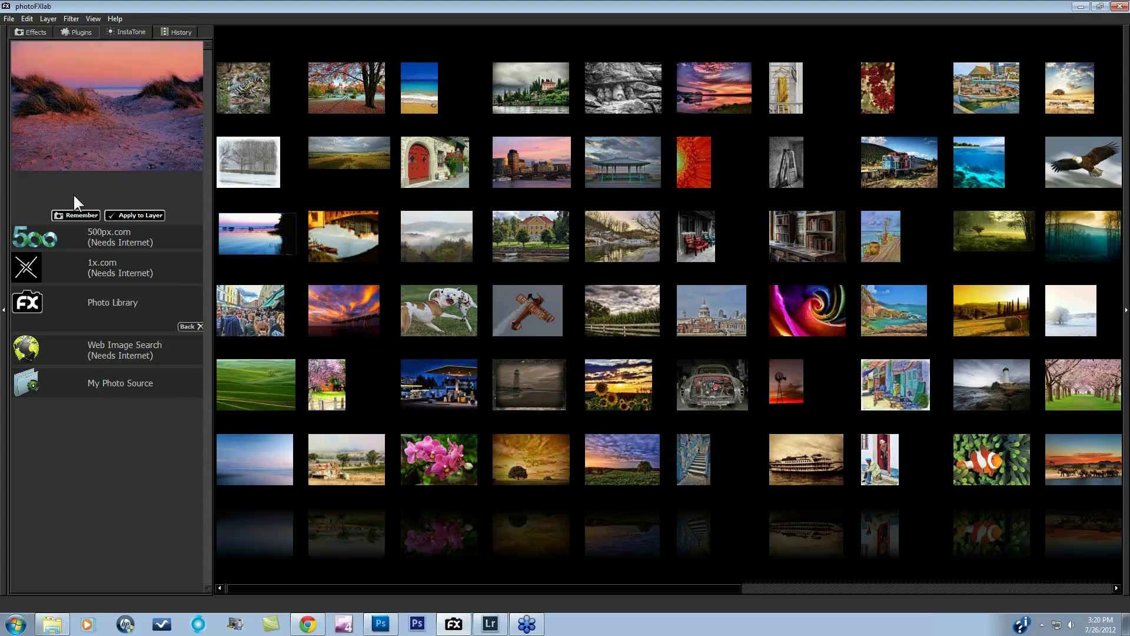
left_click(126, 214)
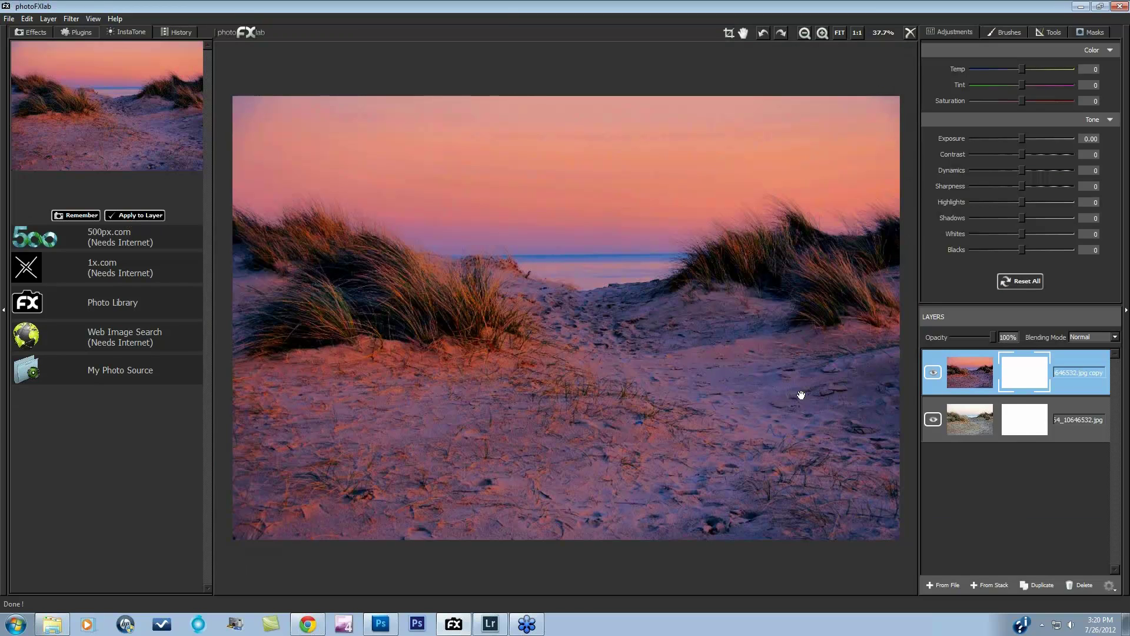
- Compare the toned layer at different opacities and with its visibility toggled
left_click_drag(993, 336, 977, 337)
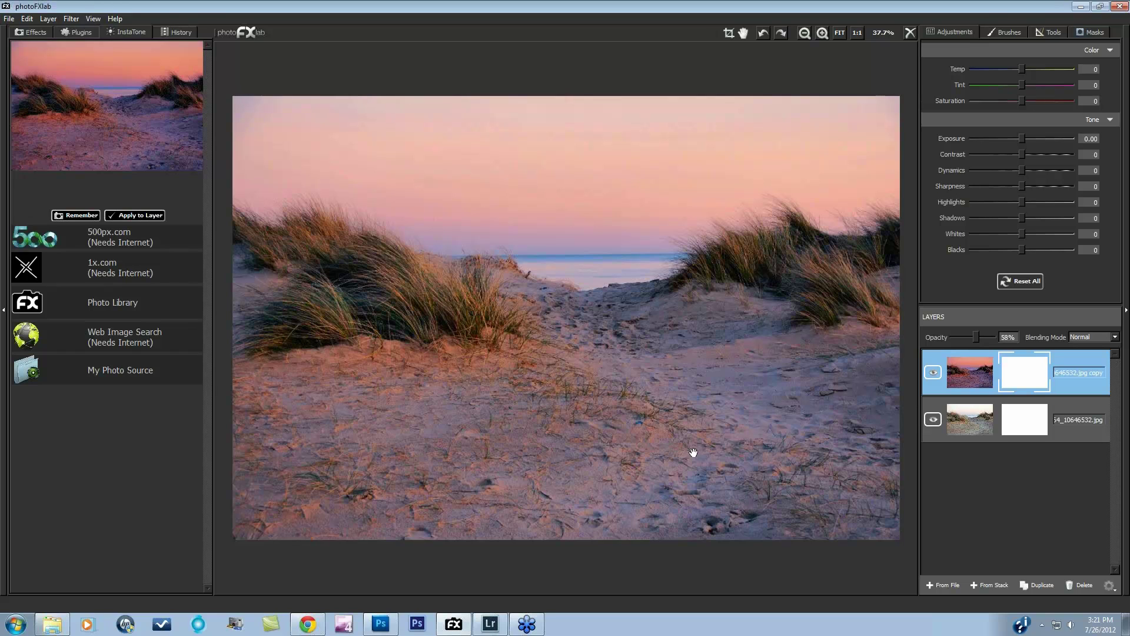
left_click_drag(977, 337, 996, 337)
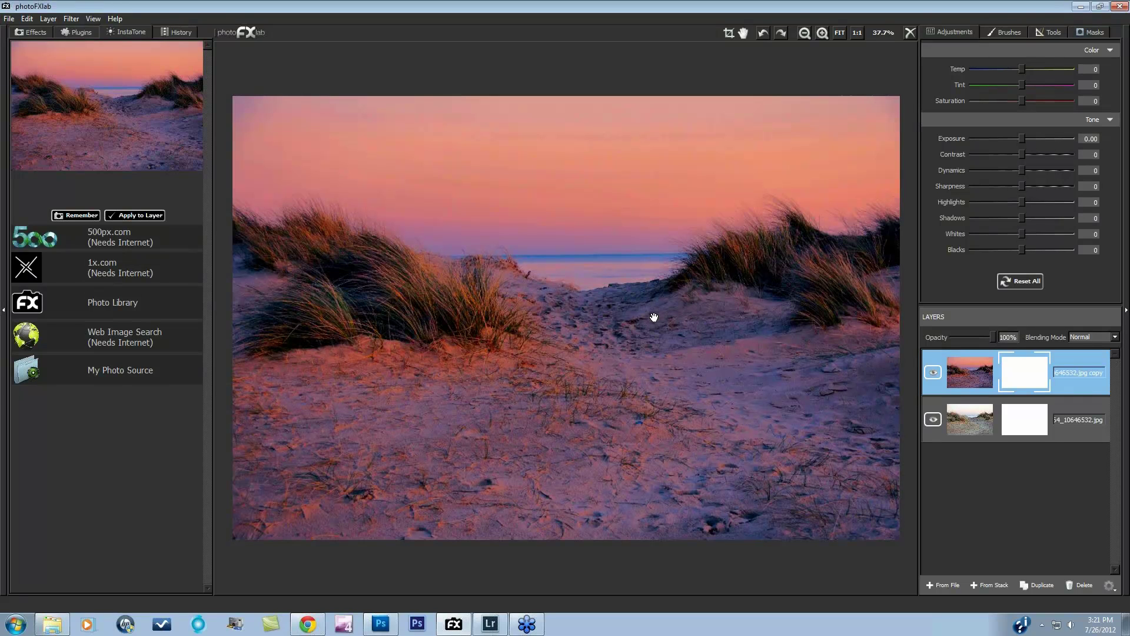
left_click(933, 372)
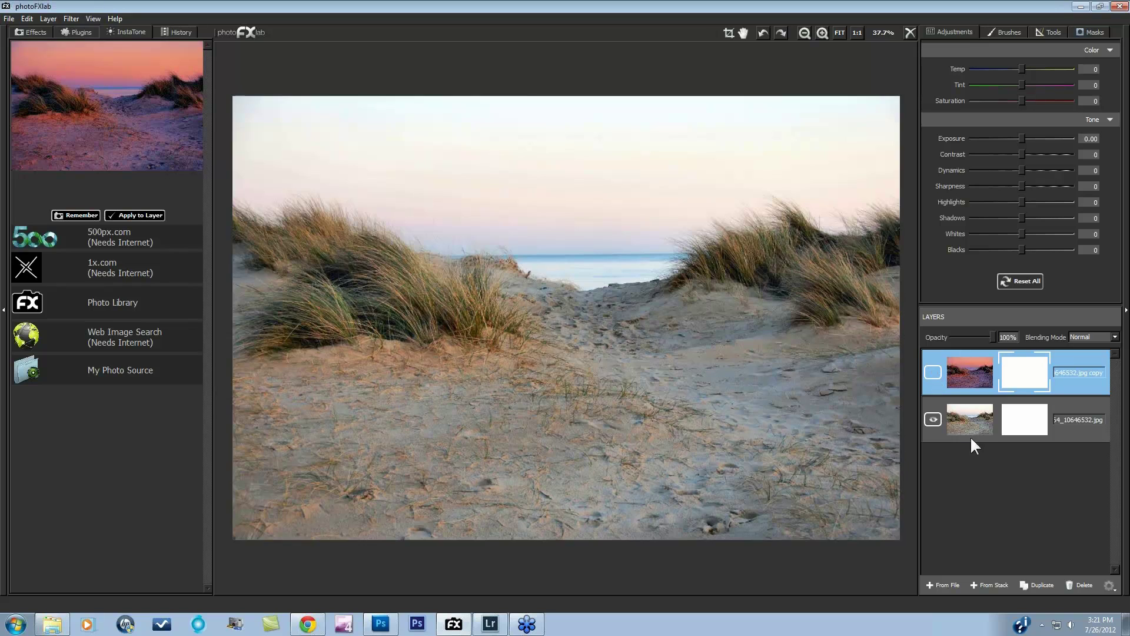
left_click(933, 371)
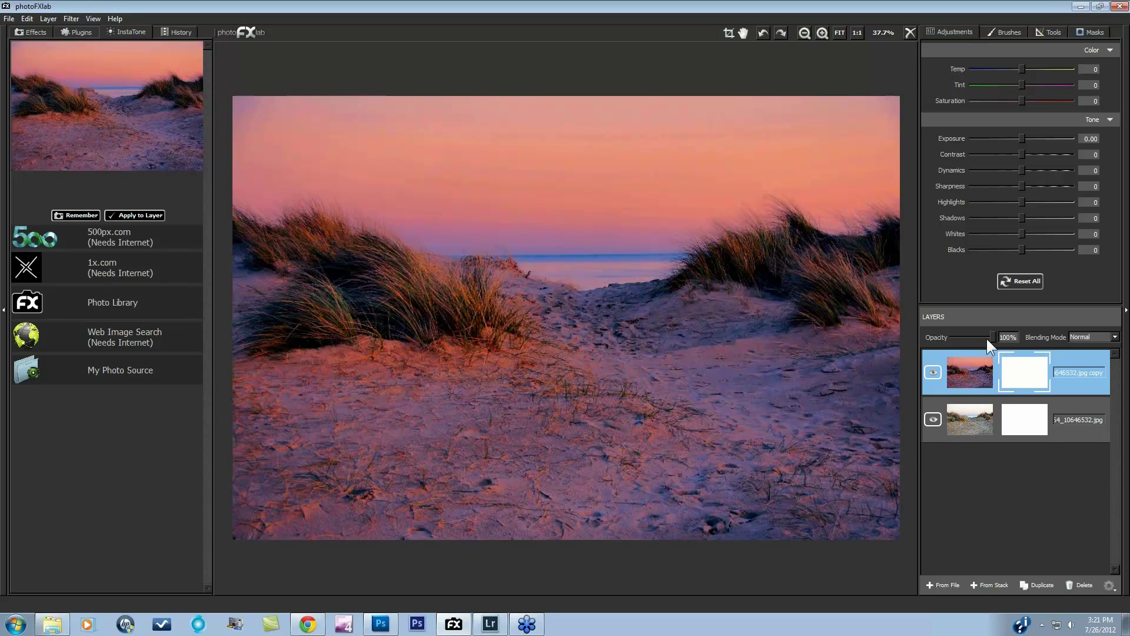
left_click_drag(991, 334, 976, 332)
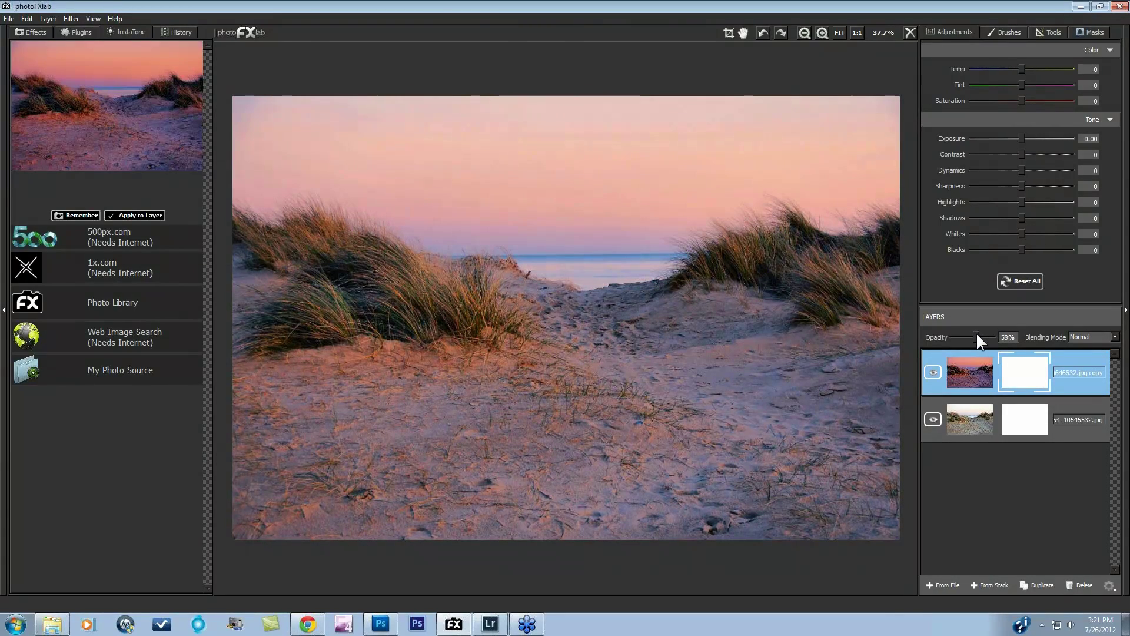
- Set the toned layer to Soft Light blending at 81% opacity
left_click(1109, 337)
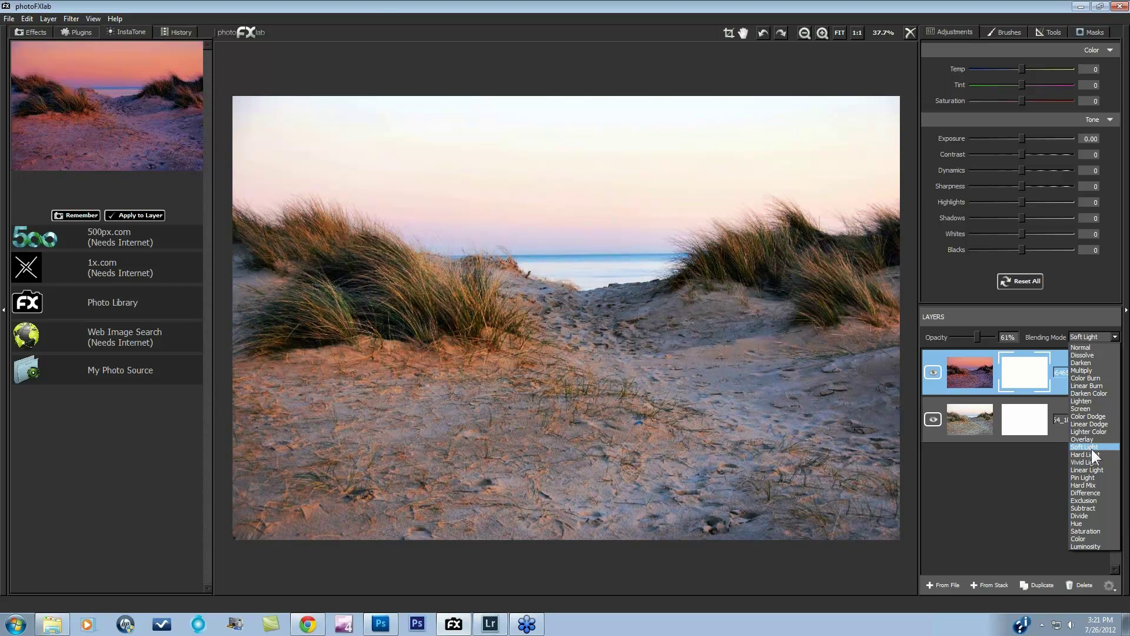
left_click(1091, 448)
left_click_drag(977, 333, 988, 336)
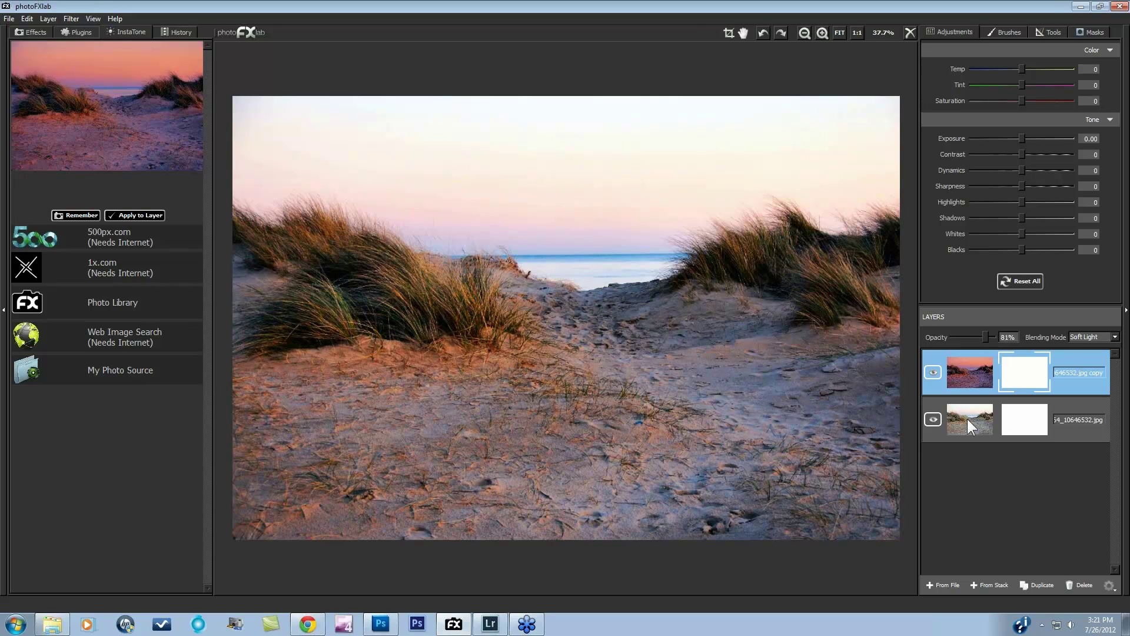
- Create a Stamp layer from the stack and toggle layer visibility to check it
left_click(983, 585)
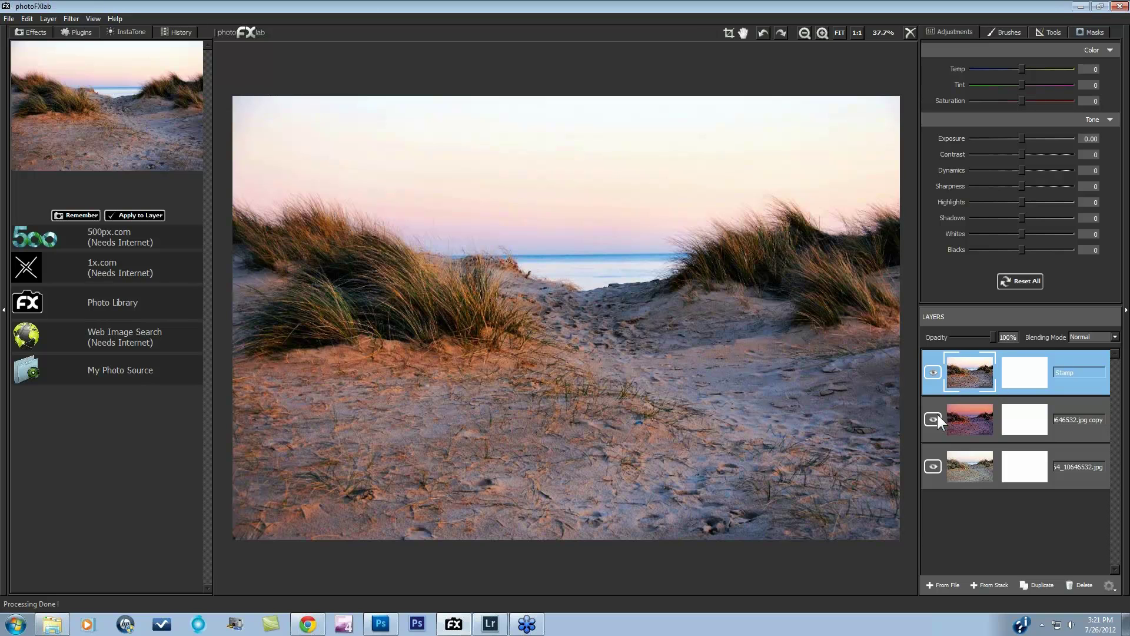
left_click(933, 467)
left_click(931, 371)
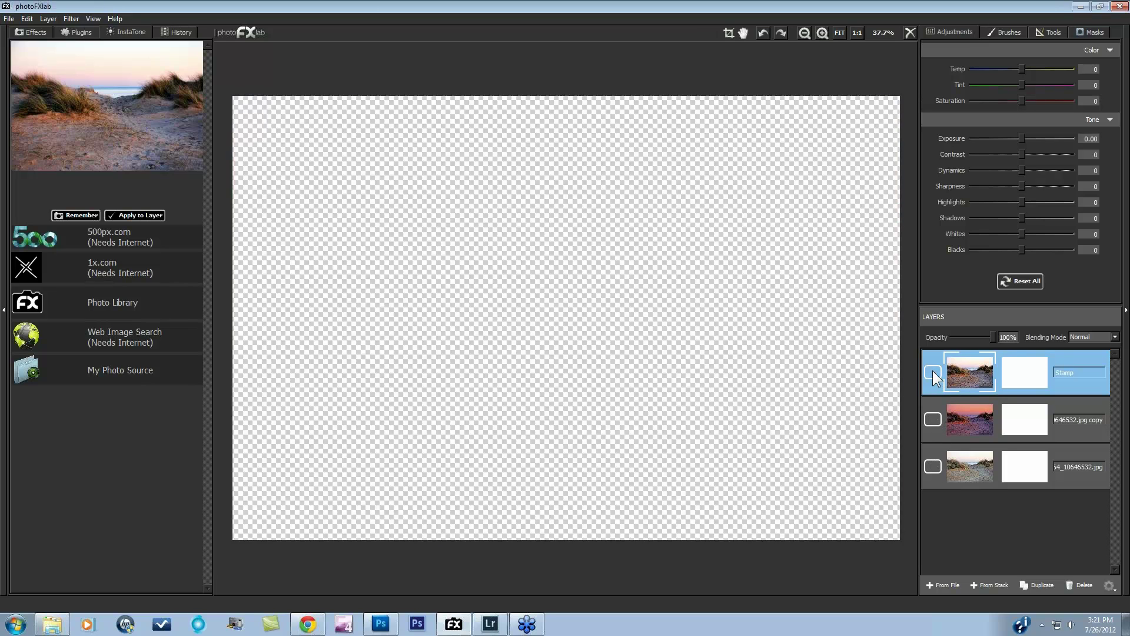
left_click(933, 370)
left_click(935, 371)
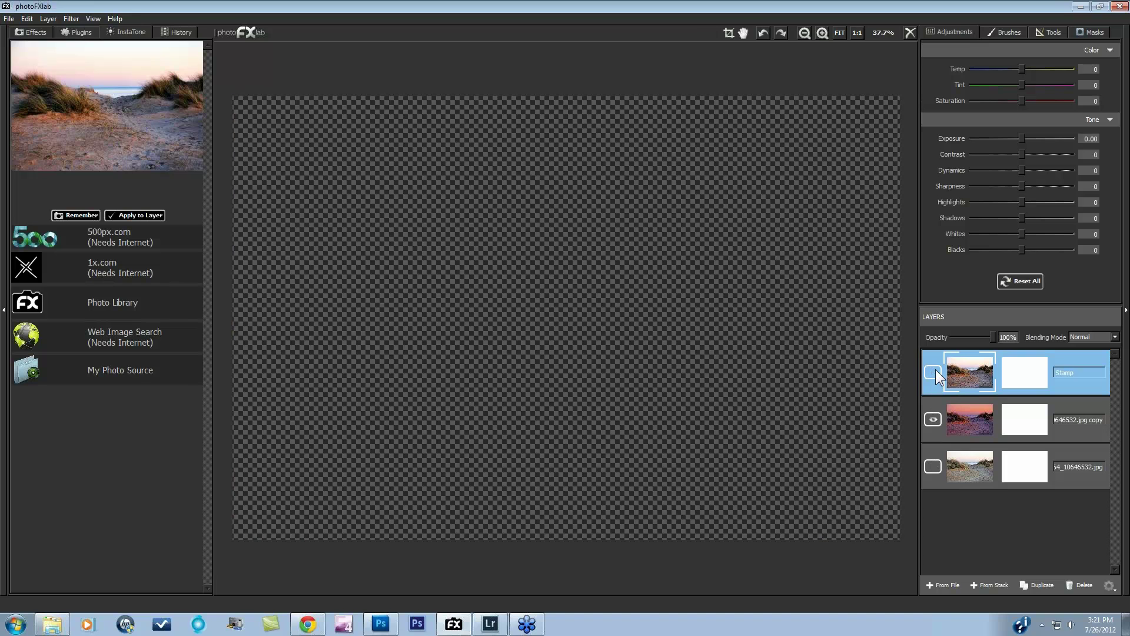
left_click(935, 370)
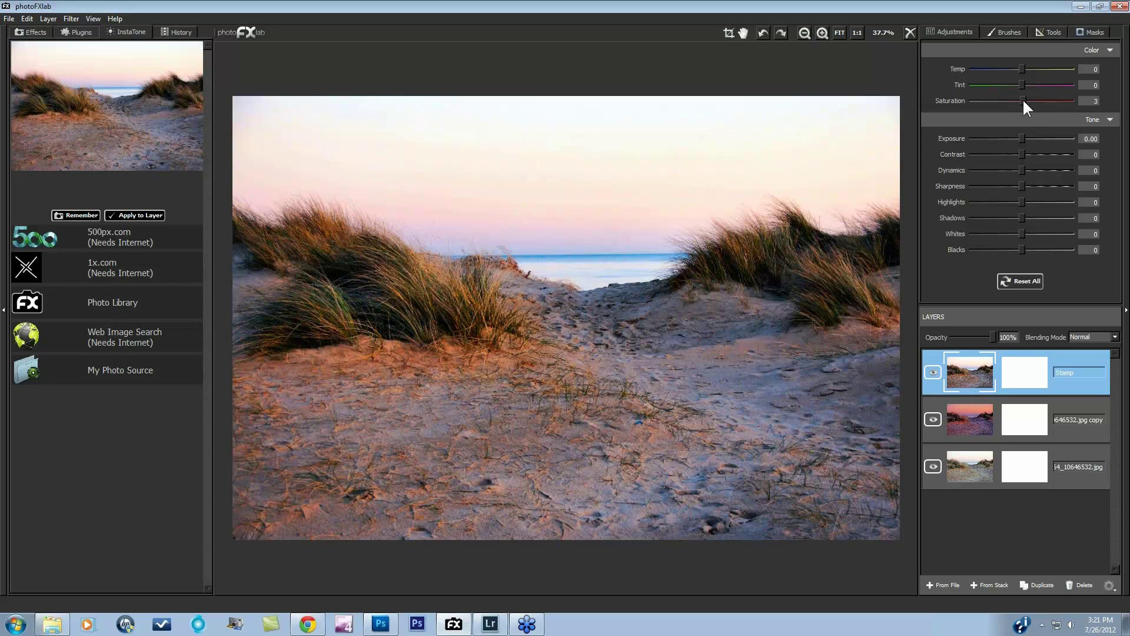
- Raise the Stamp layer's Saturation to 8
mouse_move(1029, 101)
left_mouse_down()
mouse_move(1017, 105)
mouse_move(1044, 104)
mouse_move(1032, 103)
left_mouse_up()
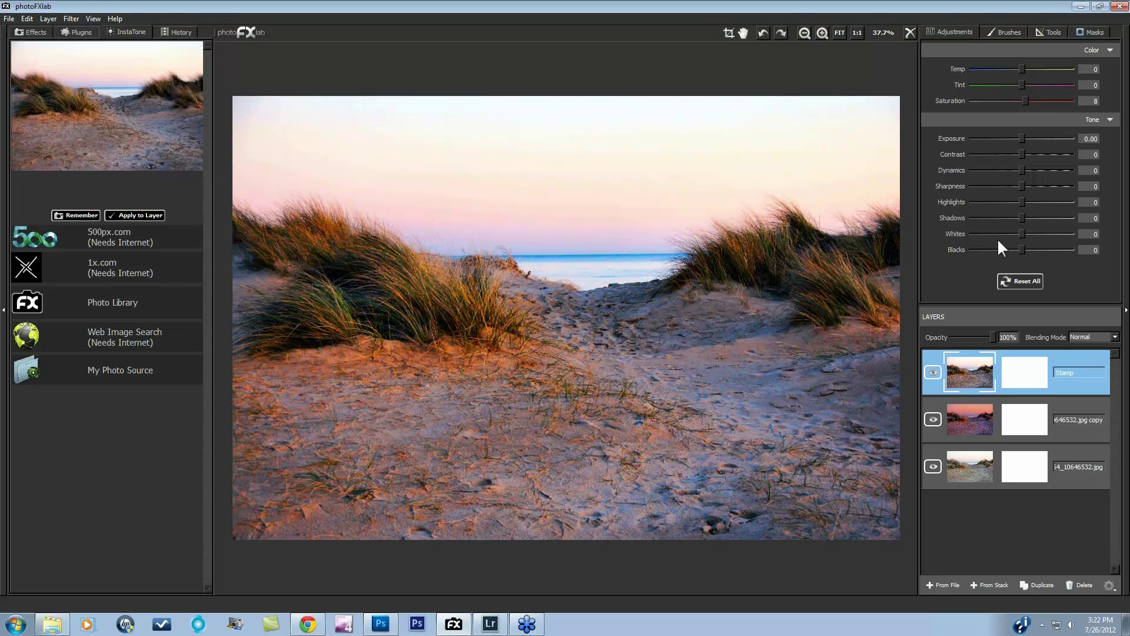